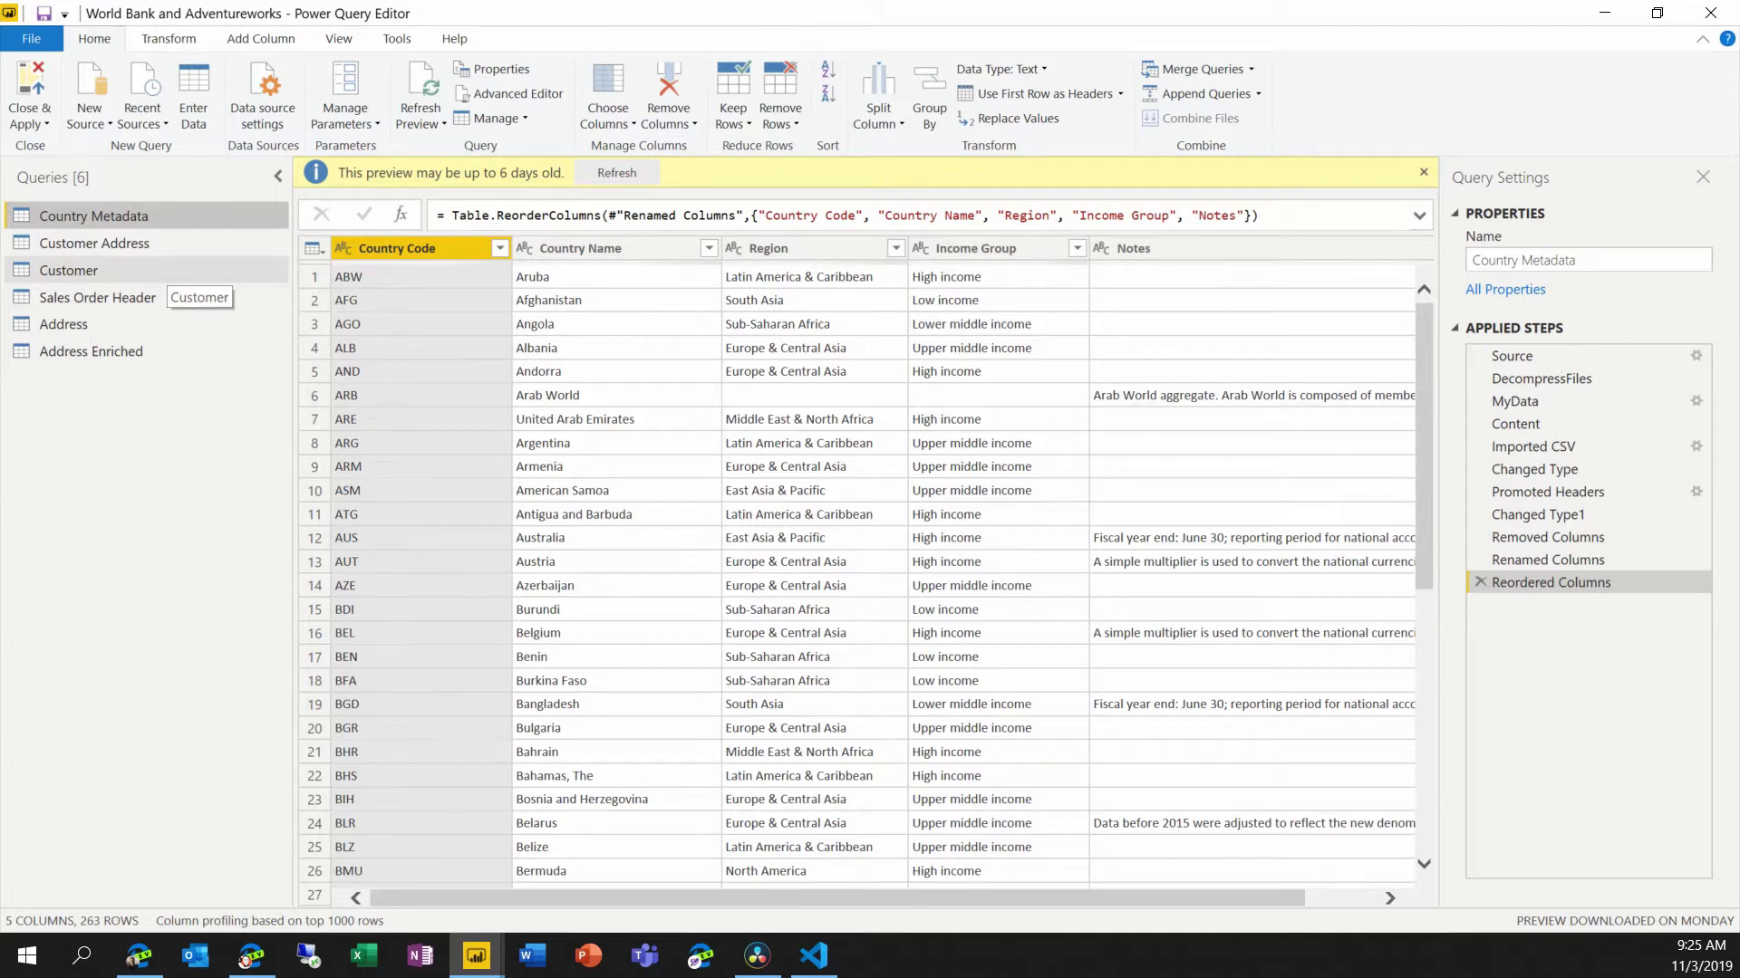
Browse the Customer Address, Address Enriched and Country Metadata queries' data previews.
left_click(95, 242)
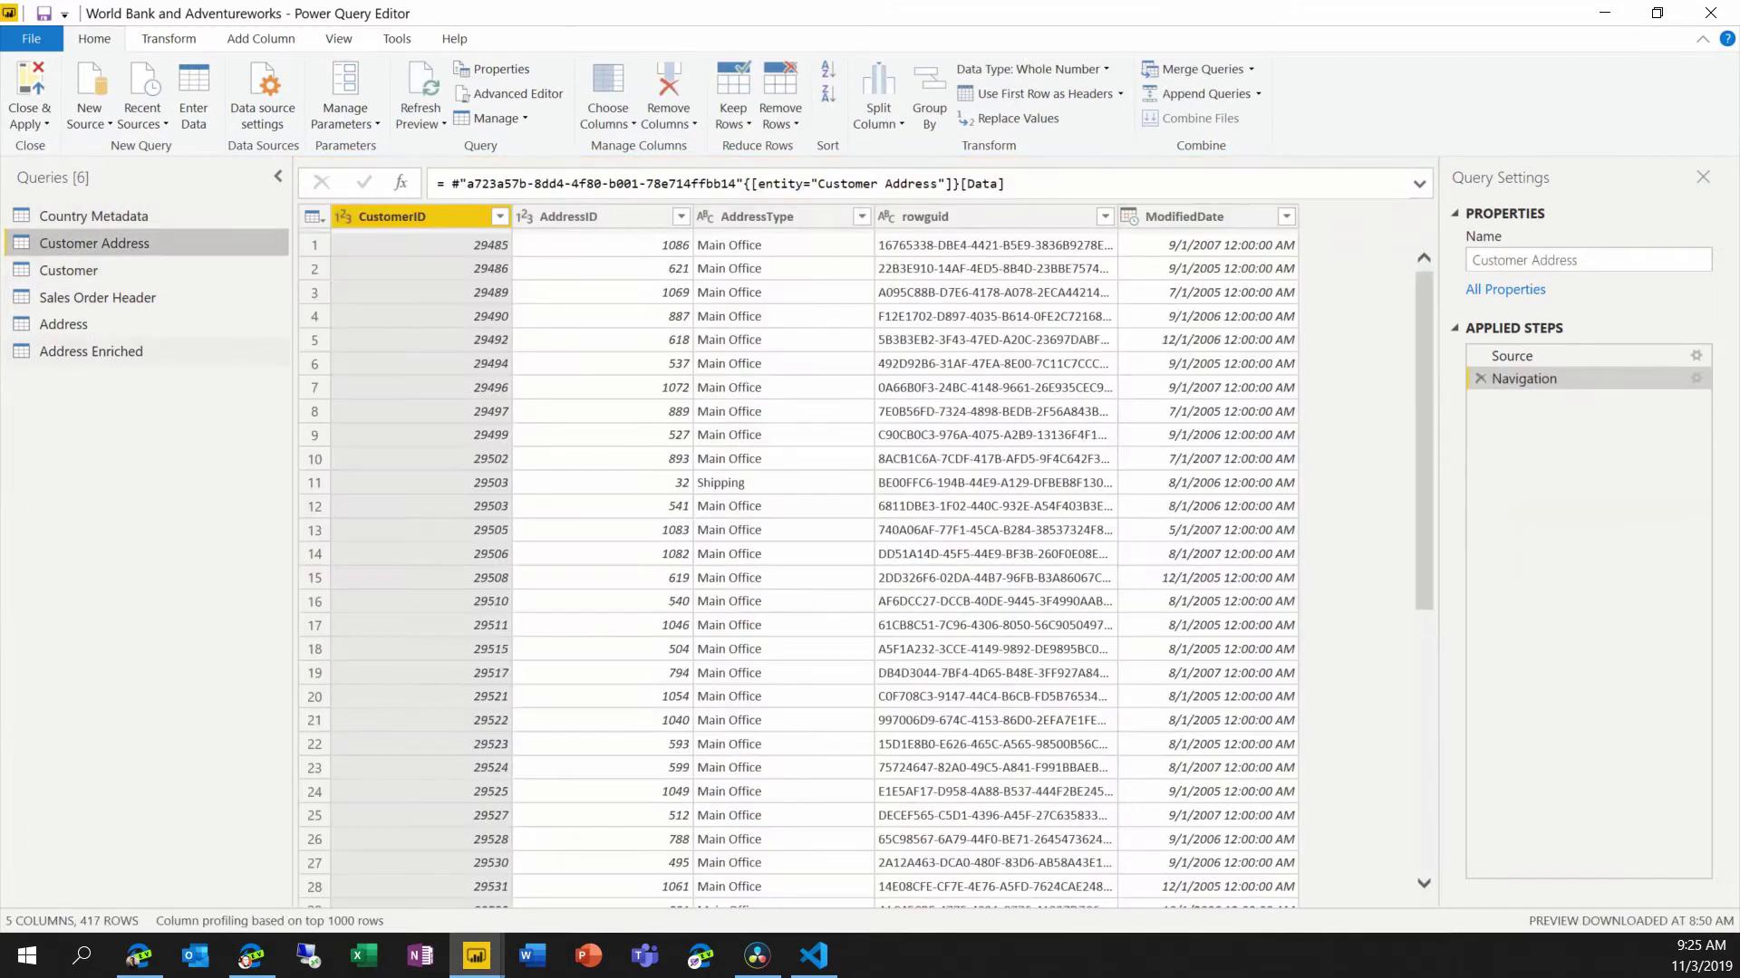
left_click(90, 352)
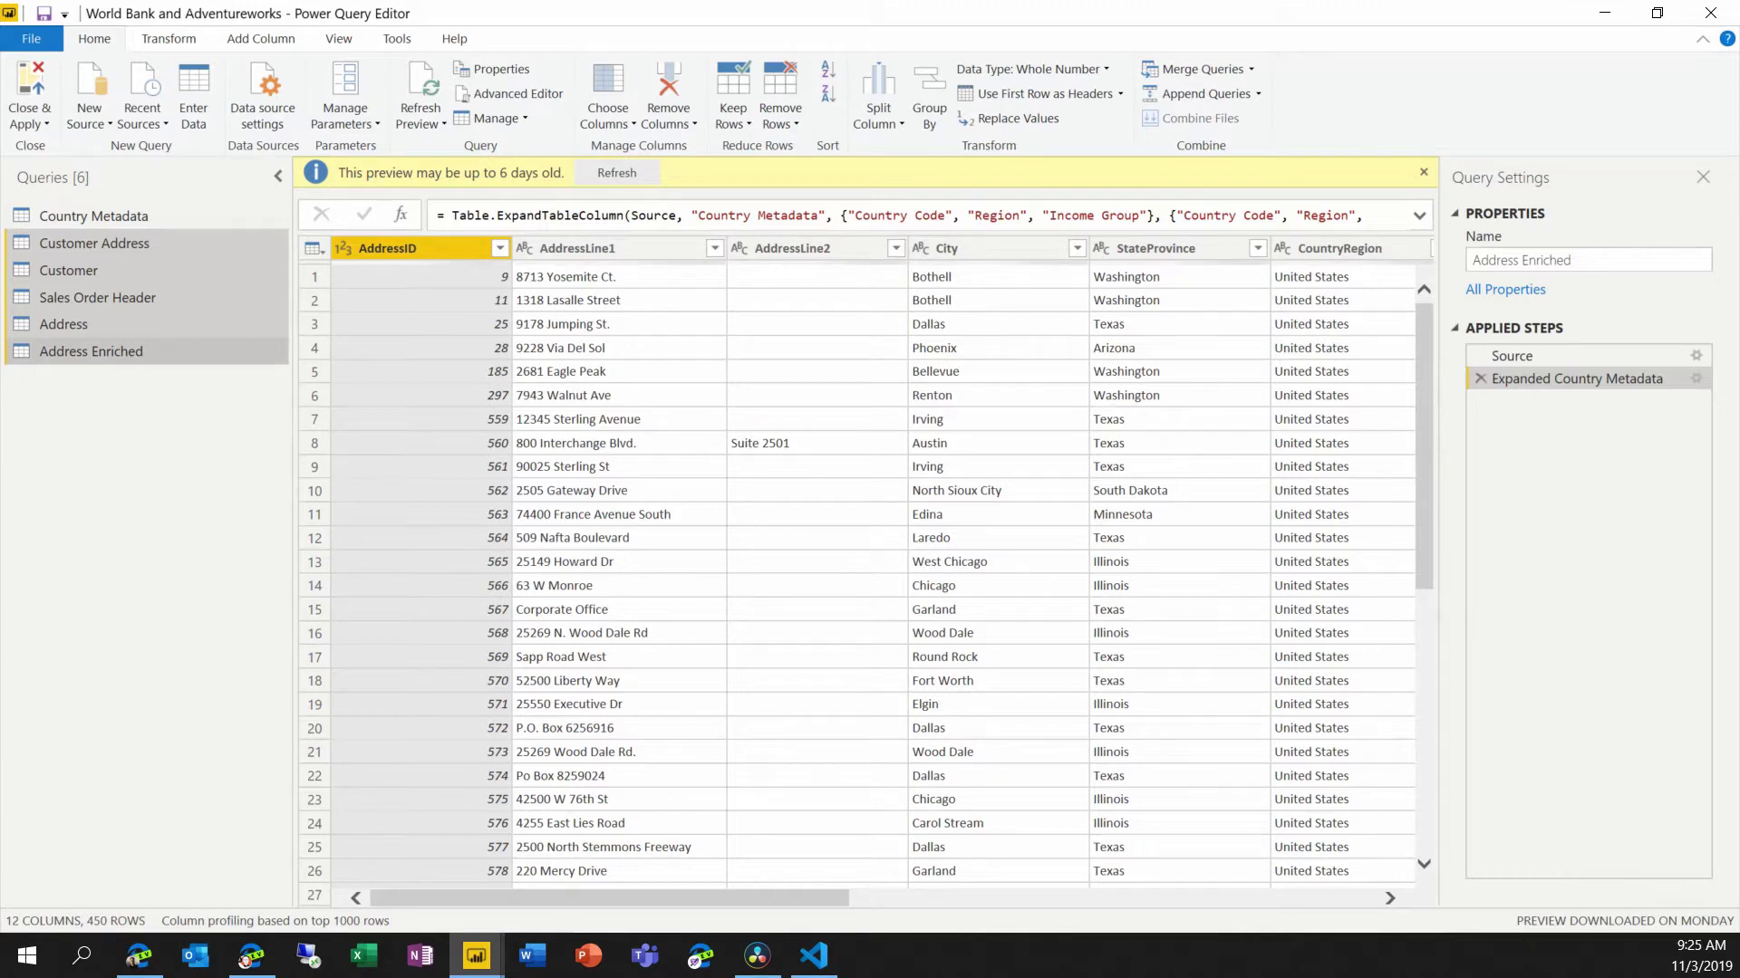
left_click(93, 216, "ctrl")
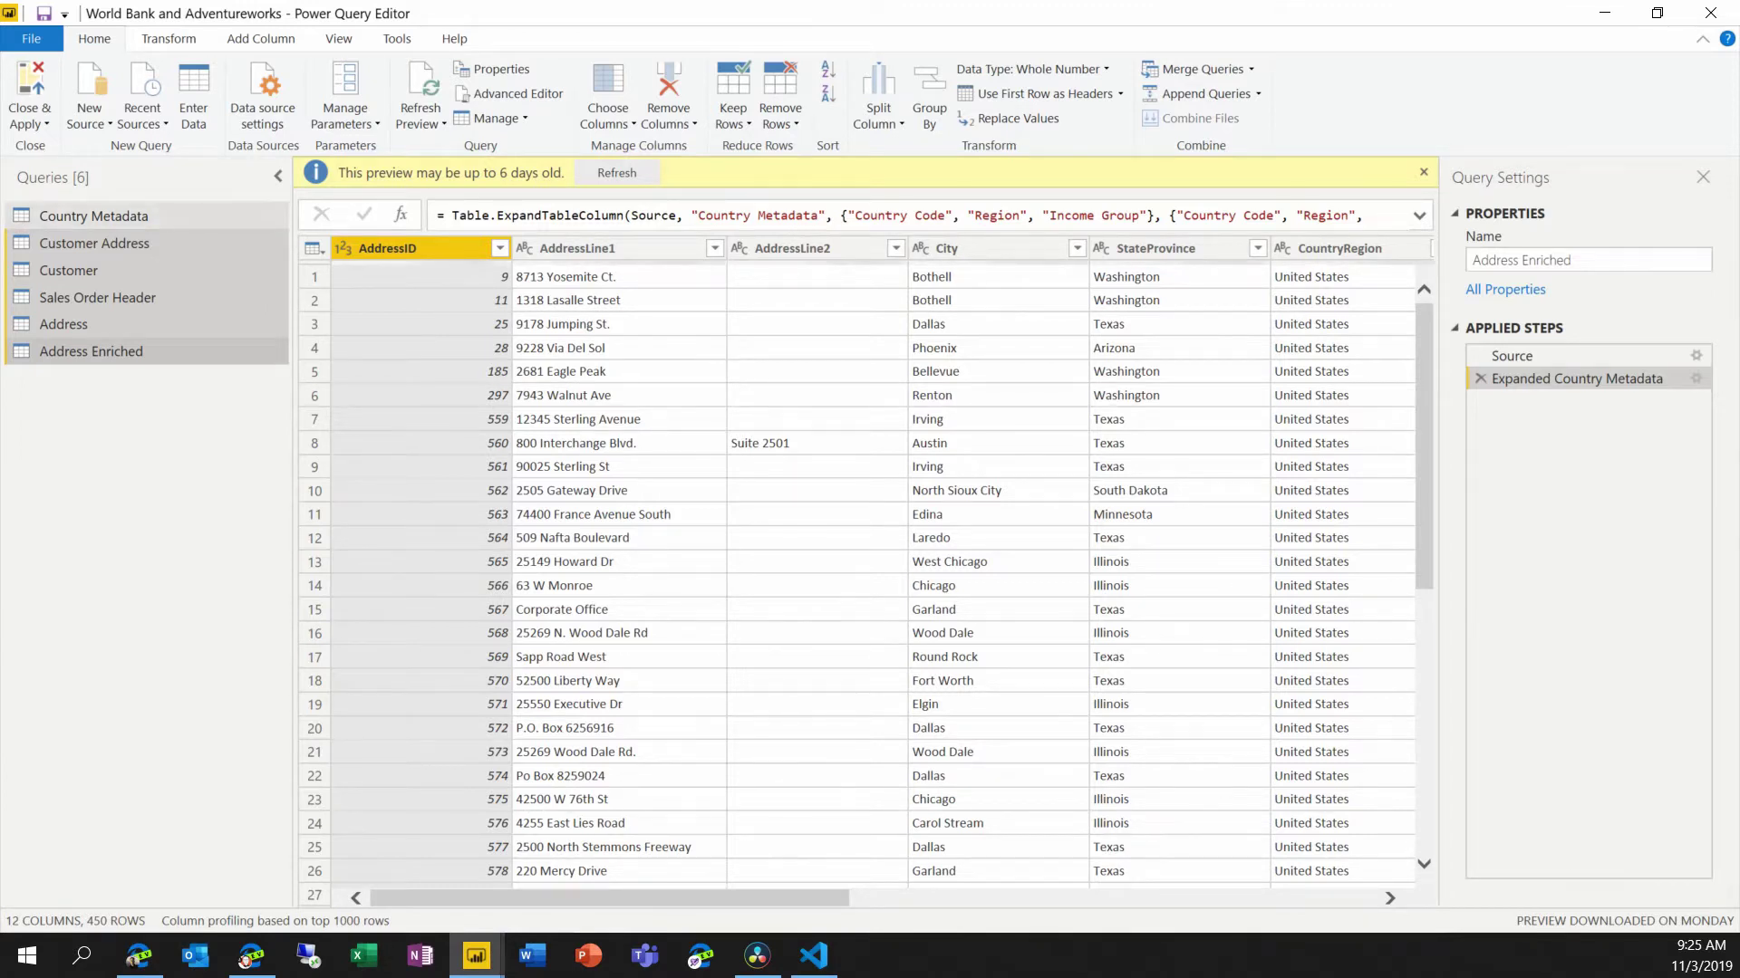
left_click(93, 216)
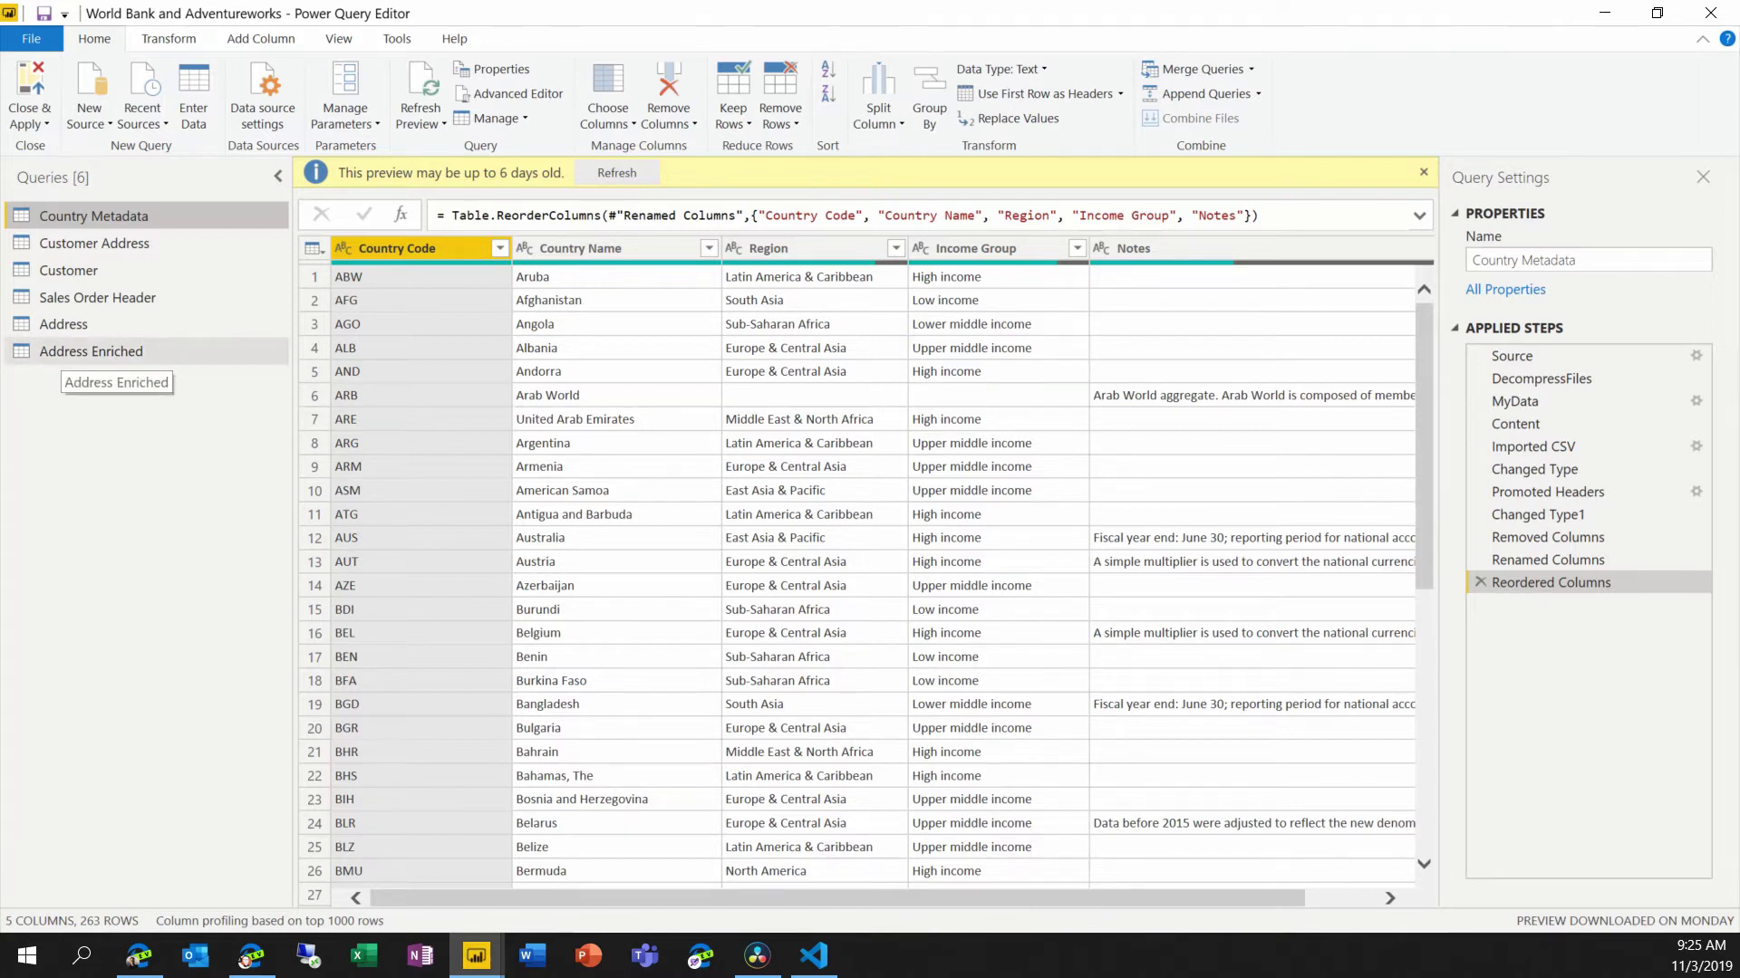
left_click(99, 354)
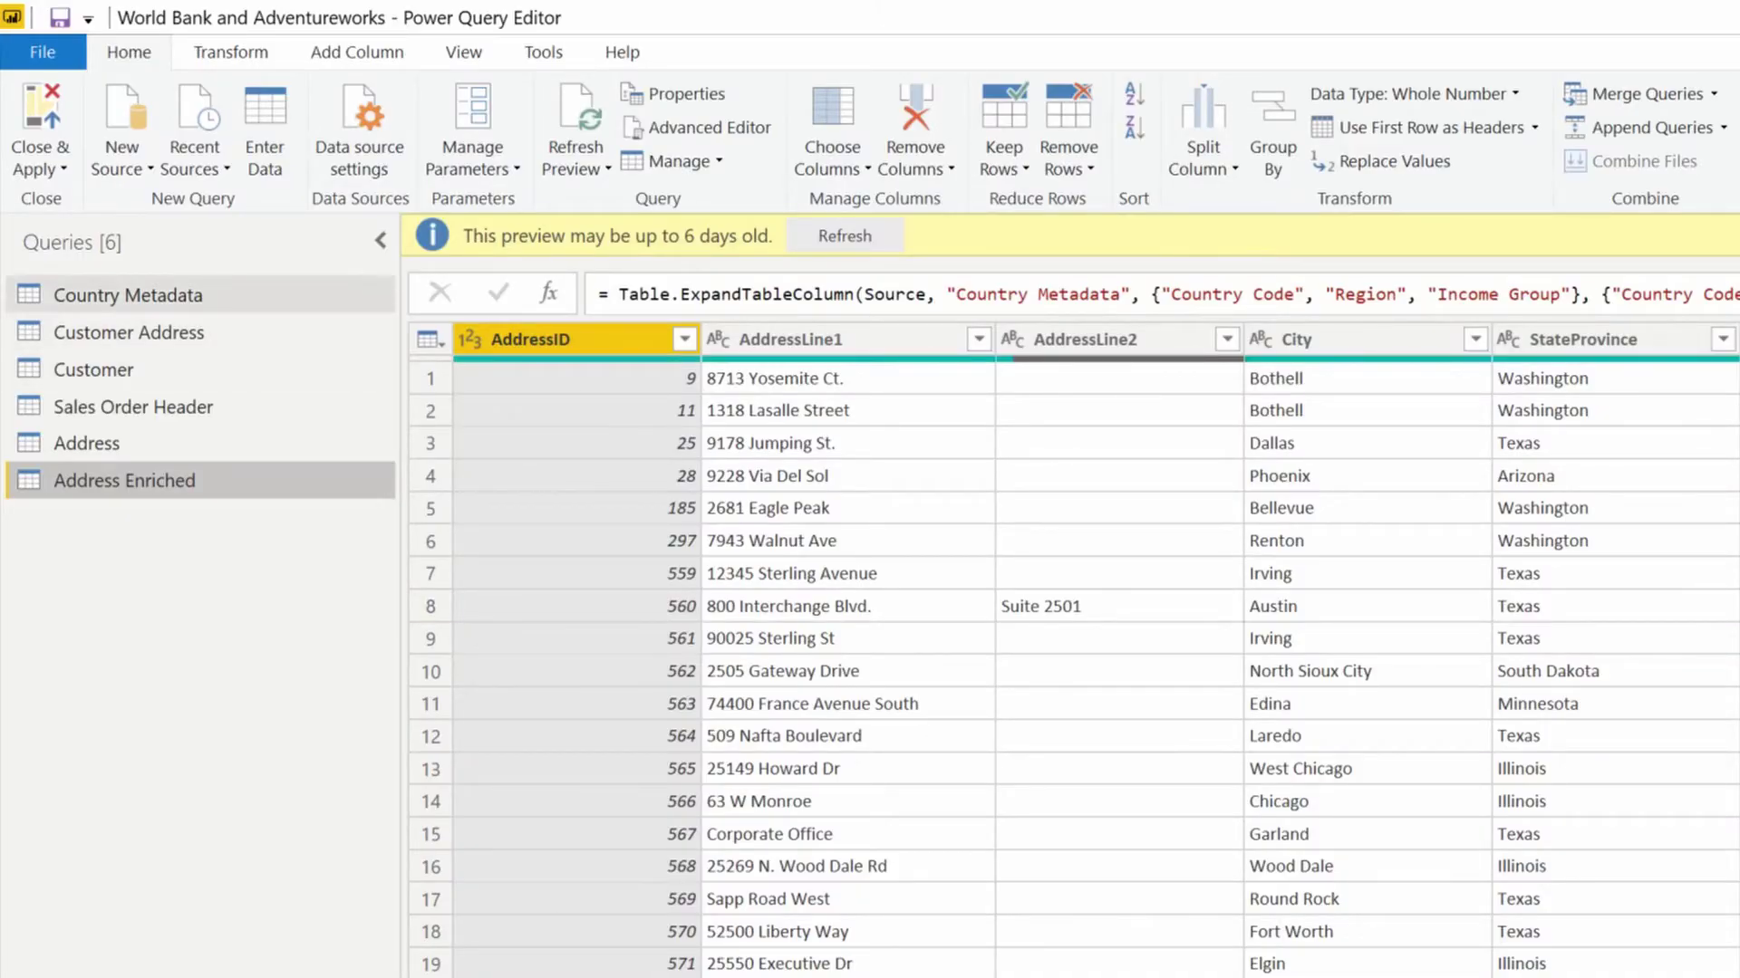
Open the Country Metadata query's full M script in the Advanced Editor.
left_click(116, 303)
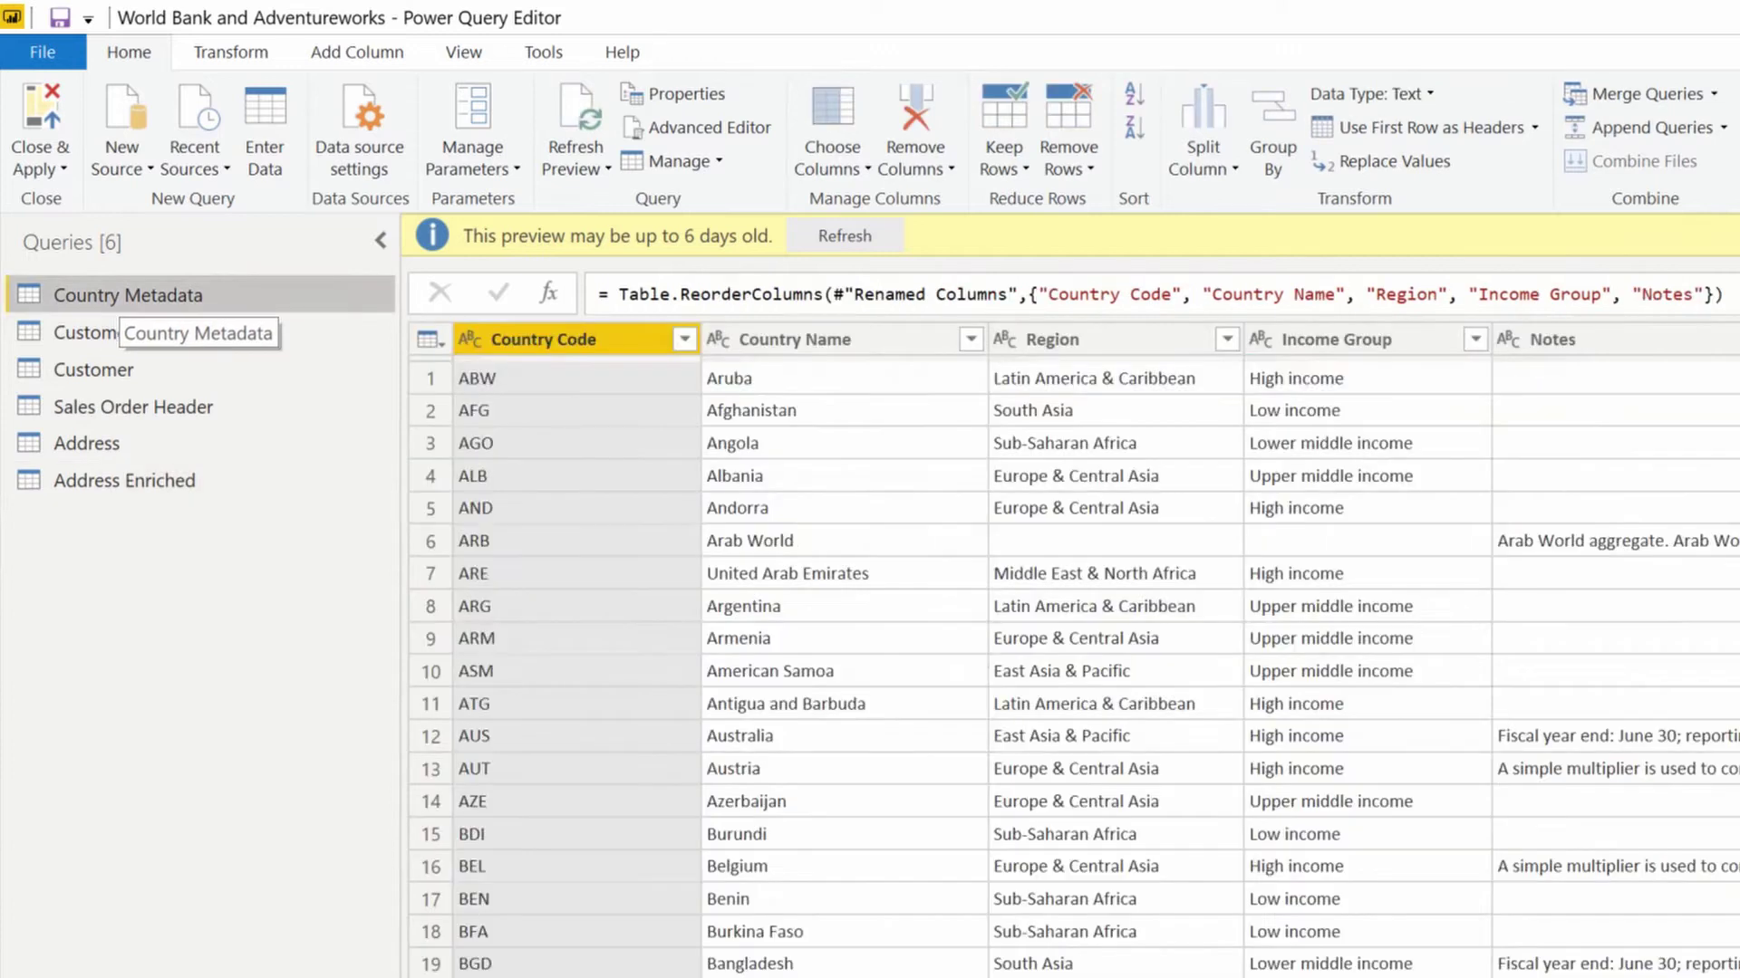
right_click(99, 299)
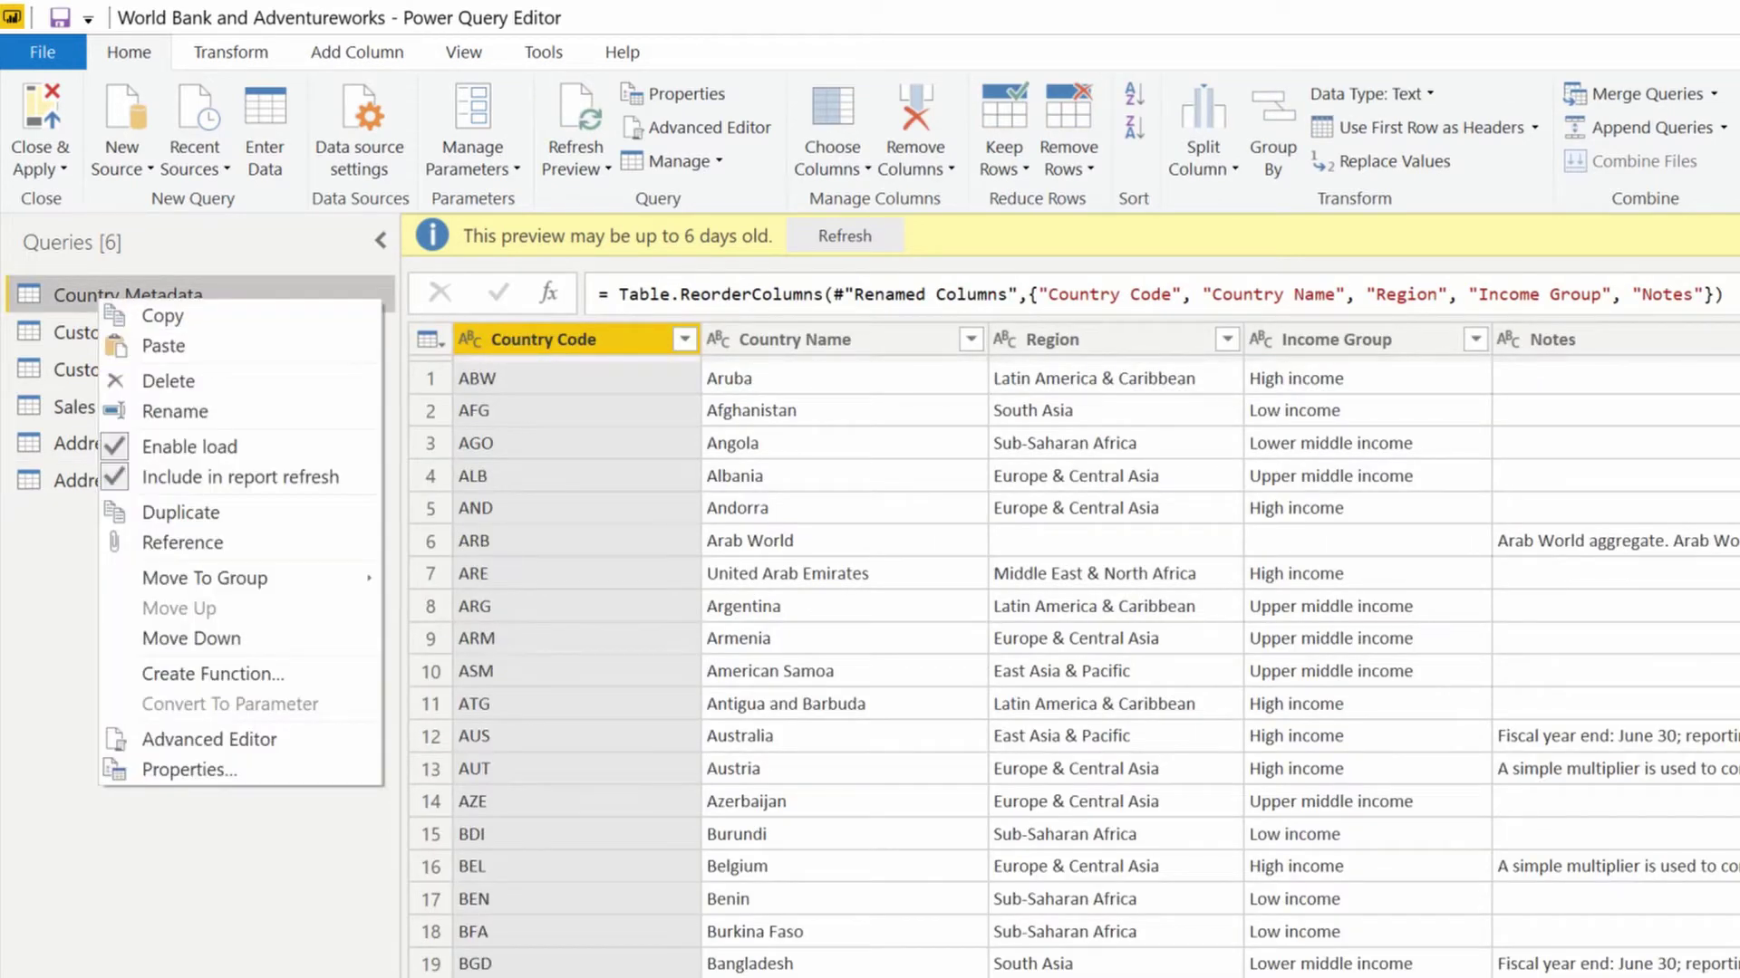
left_click(145, 736)
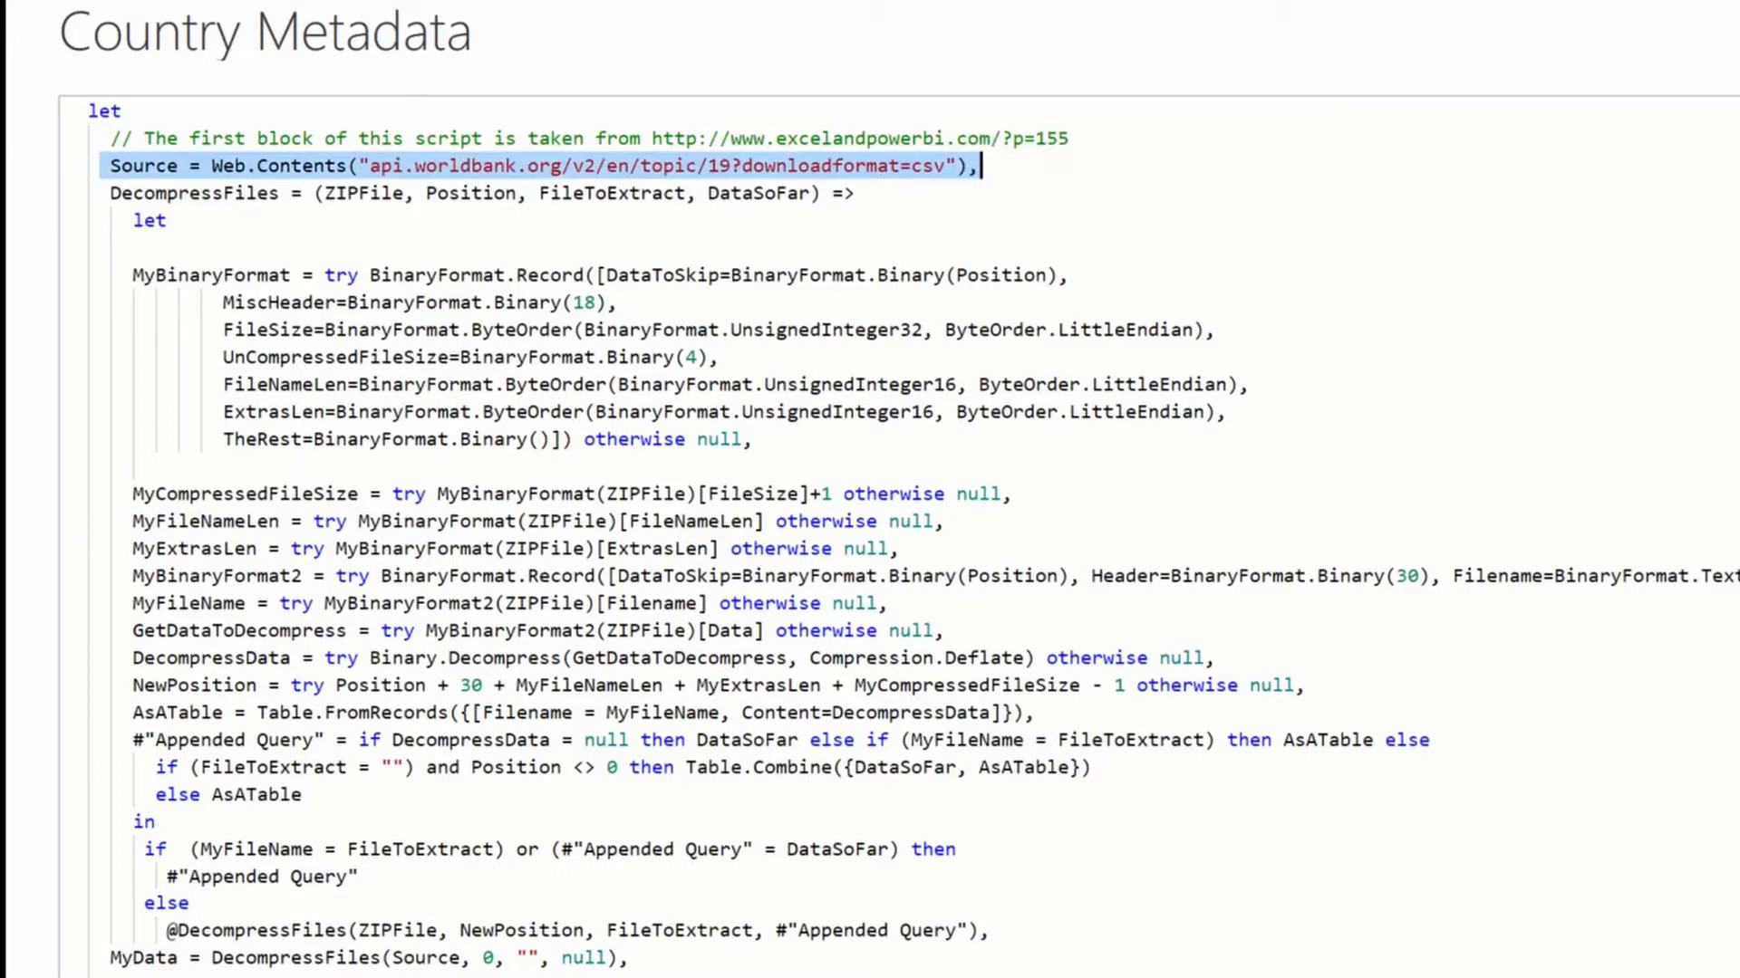
key("Right")
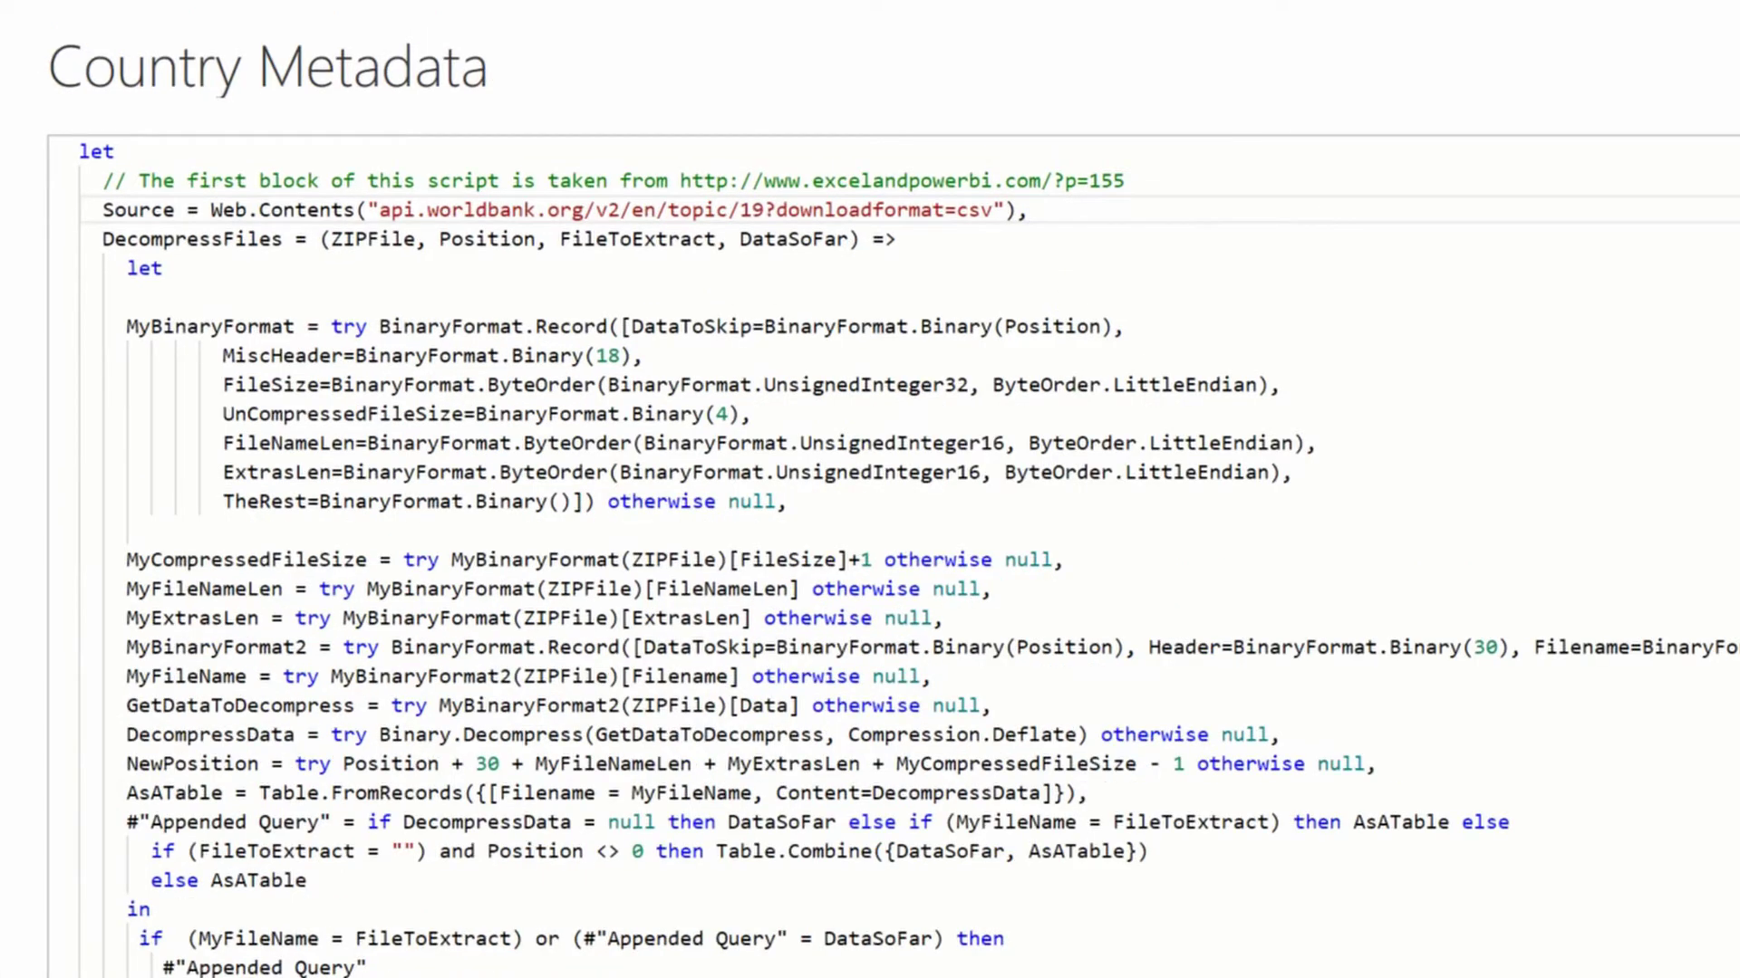
scroll(906, 553, "down", 8)
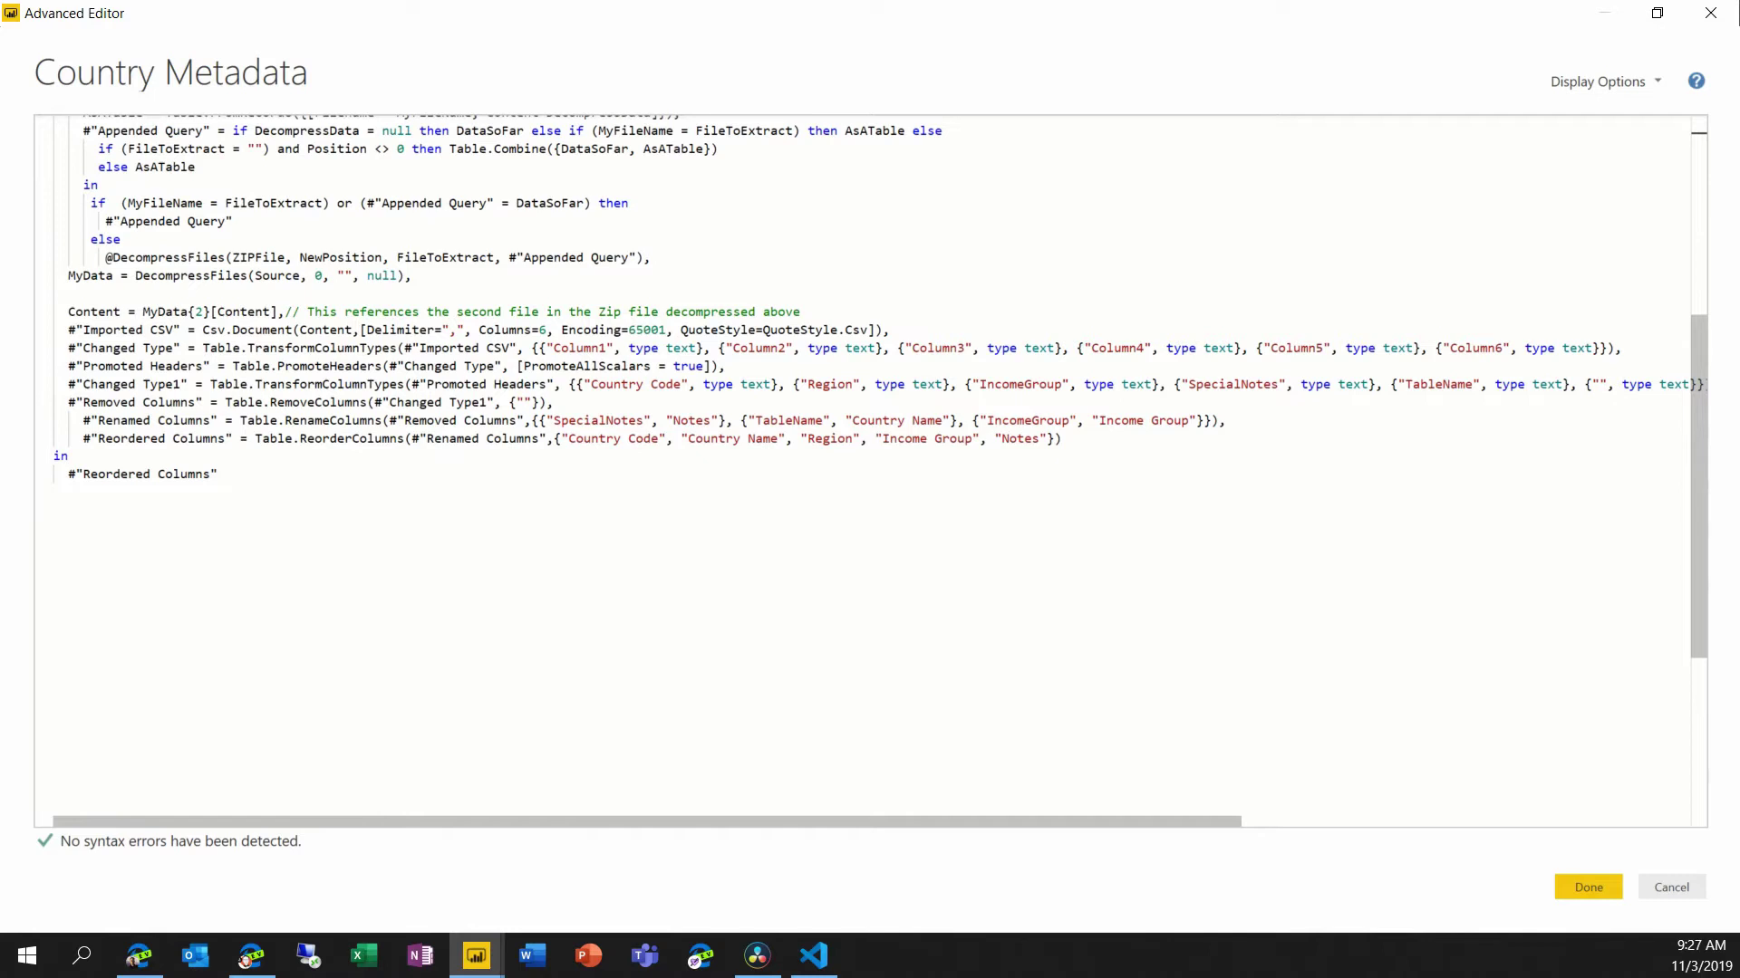
Scroll back to the top of the Country Metadata script and cancel out without changes.
scroll(870, 471, "up", 5)
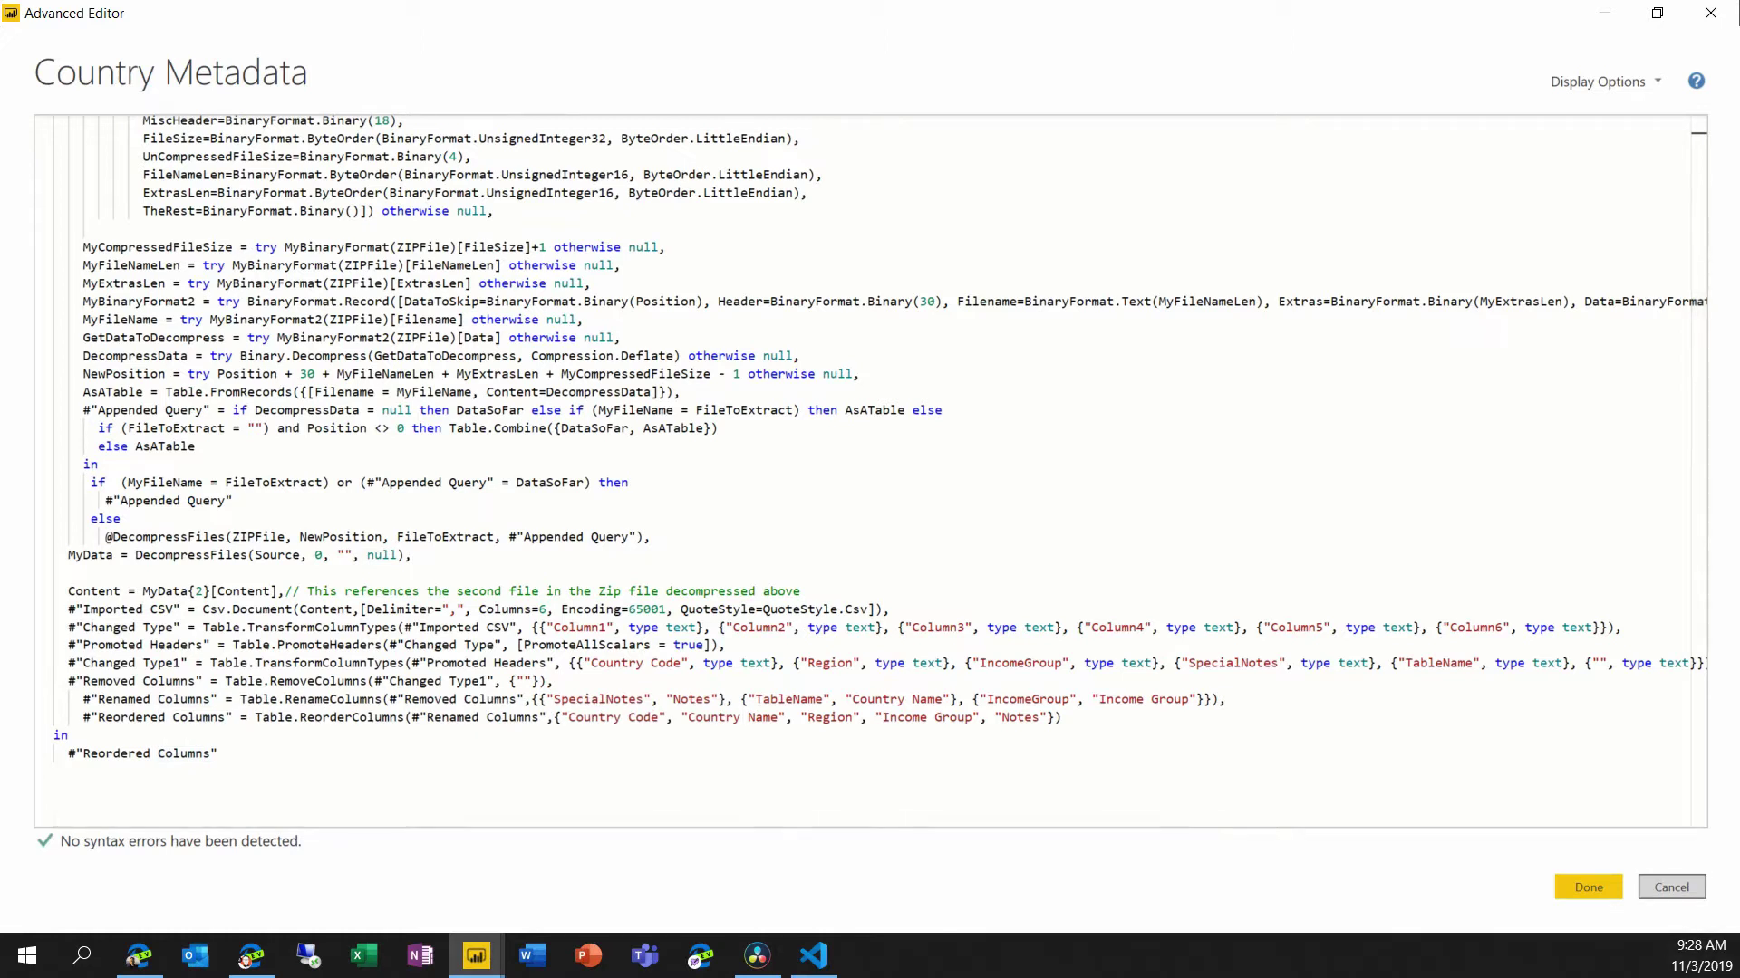
left_click(1671, 886)
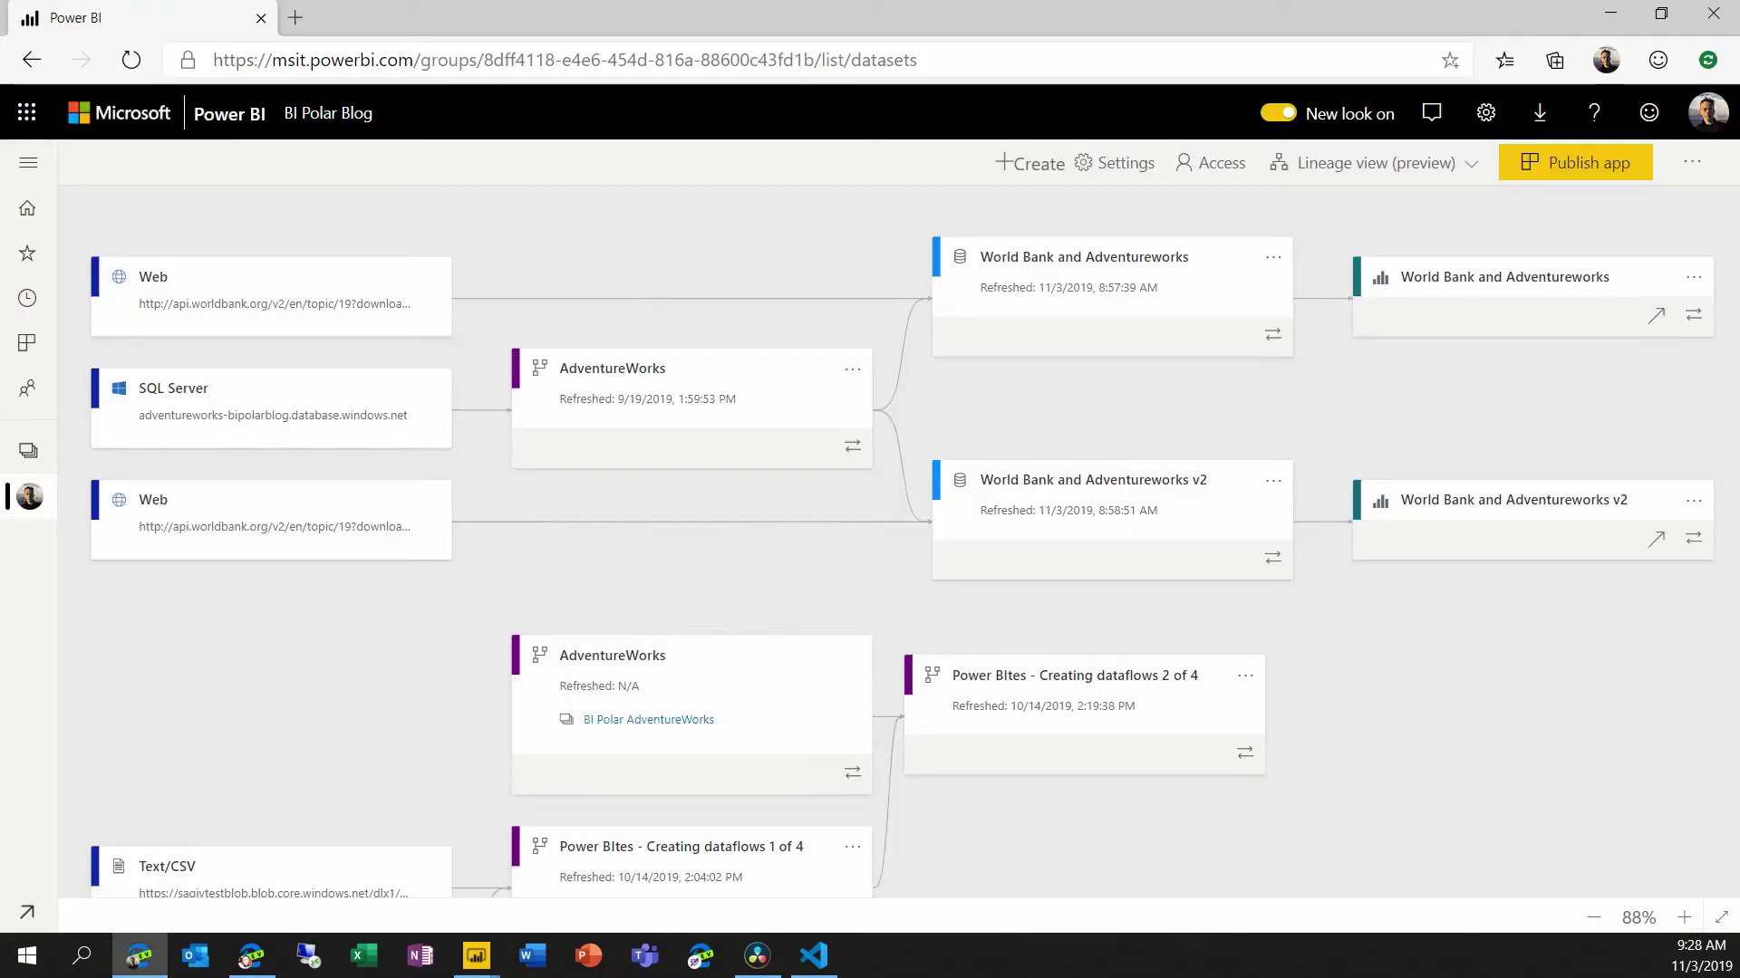
left_click(1088, 272)
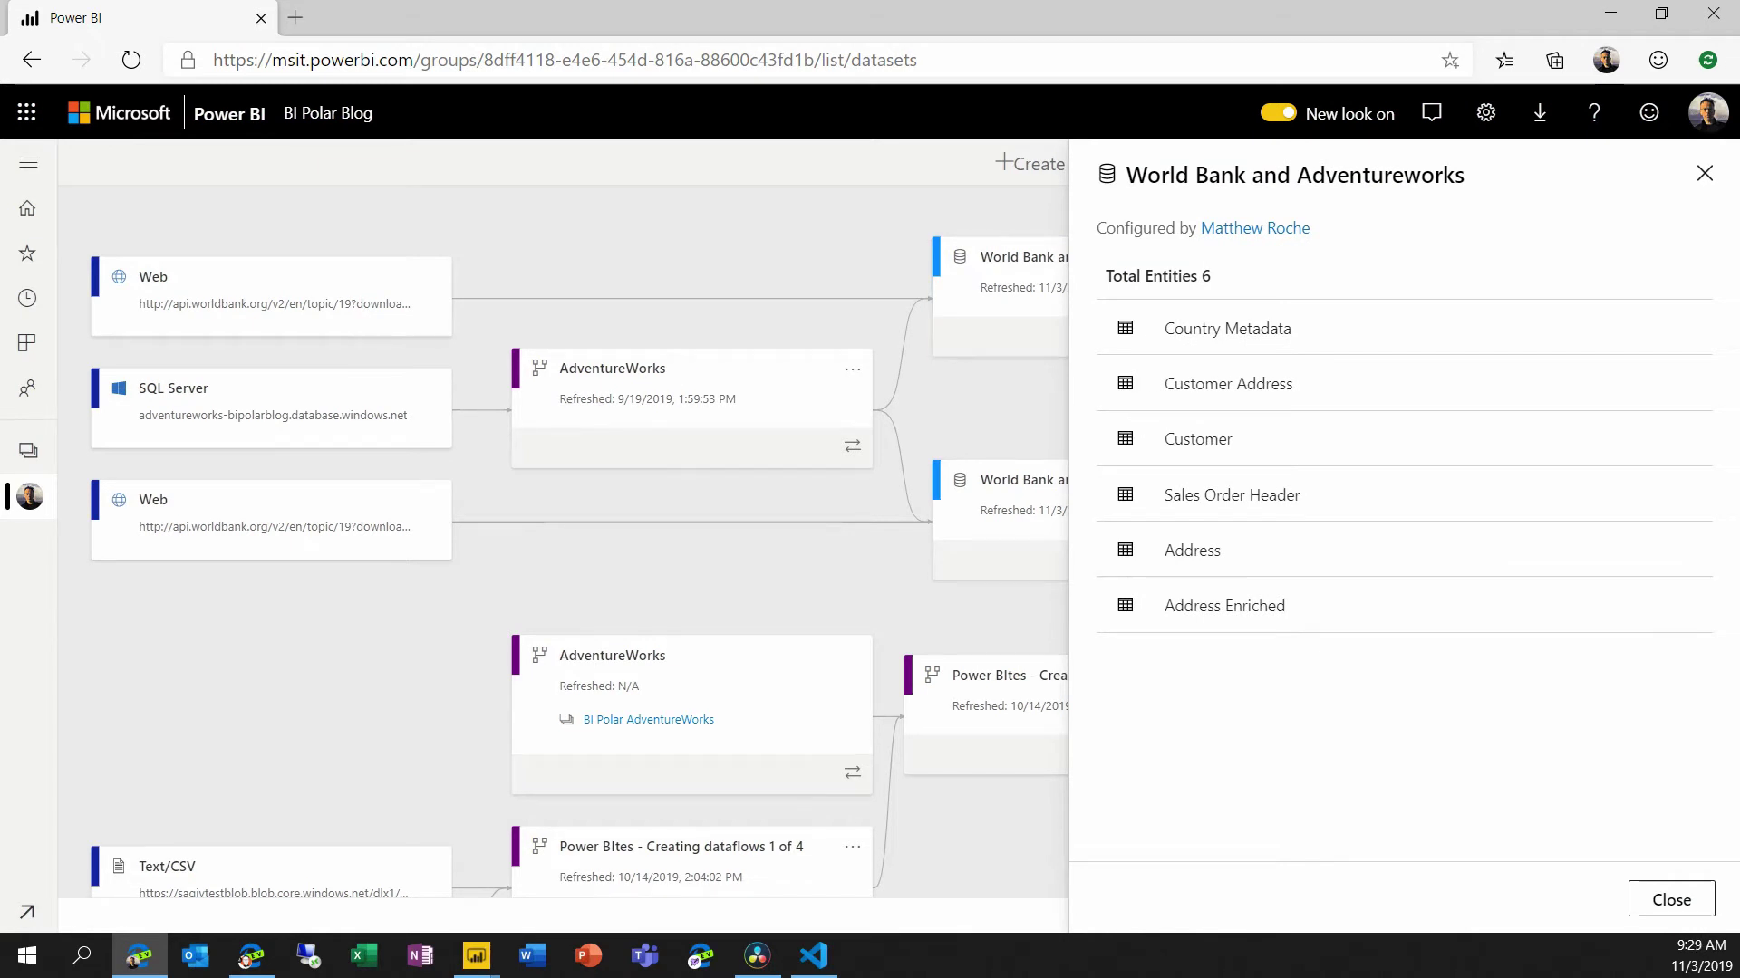
key("Escape")
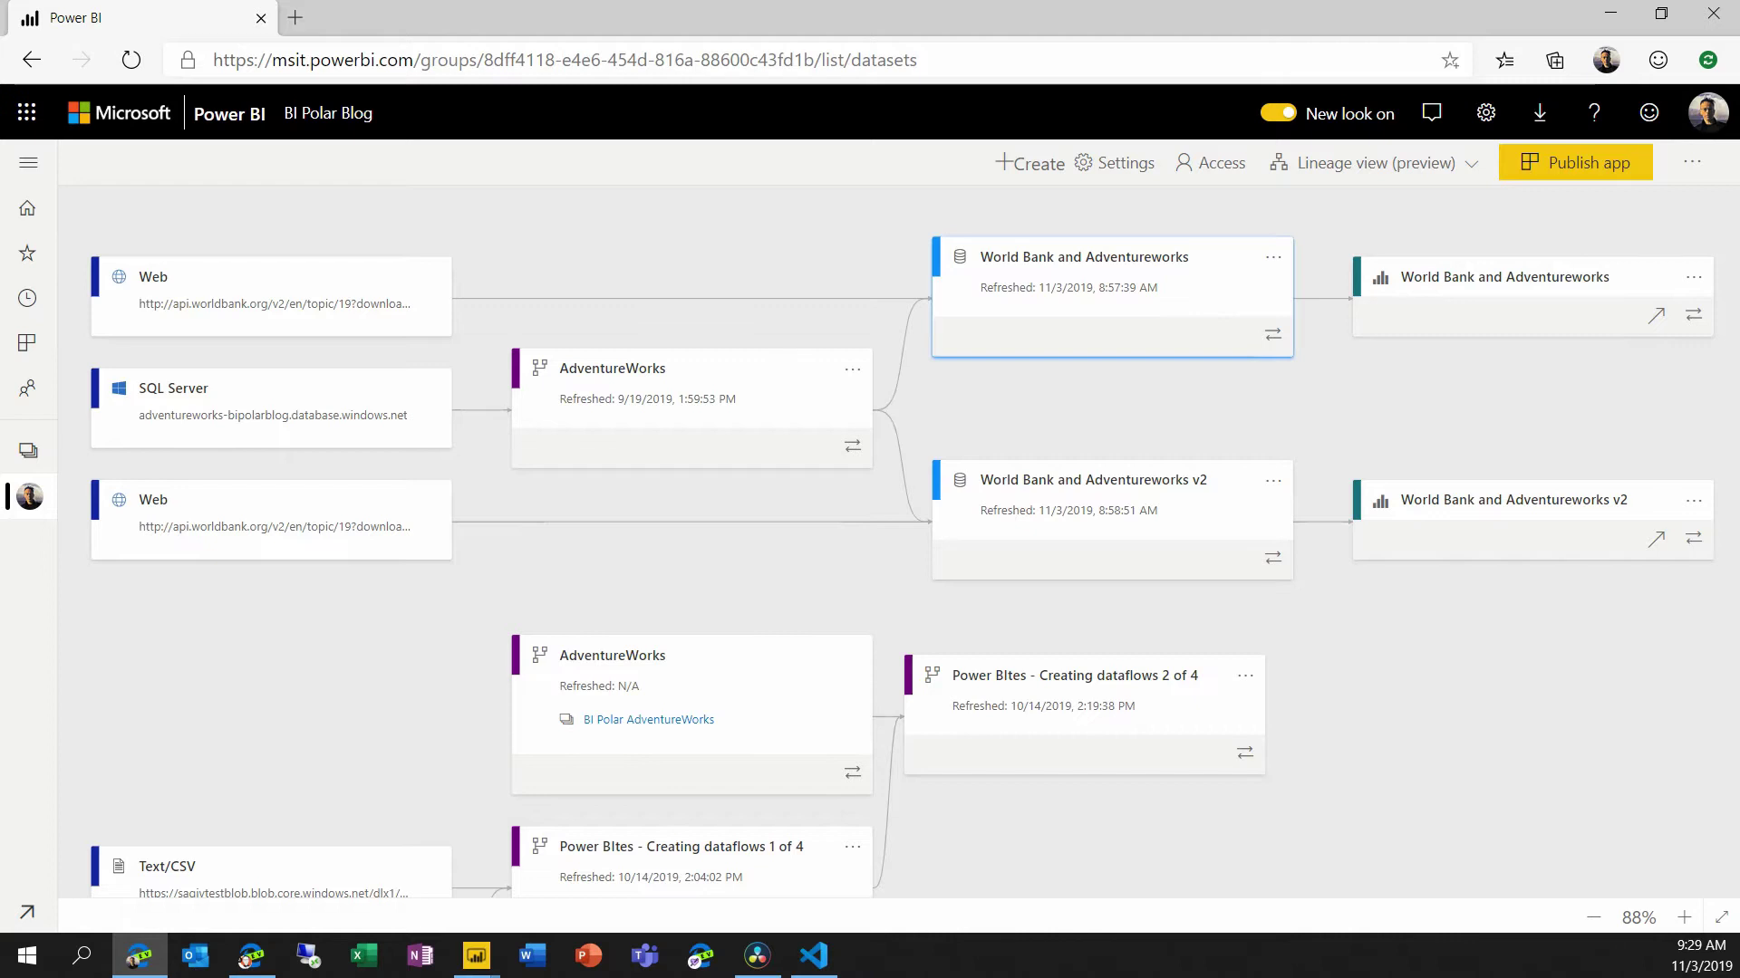
left_click(1531, 297)
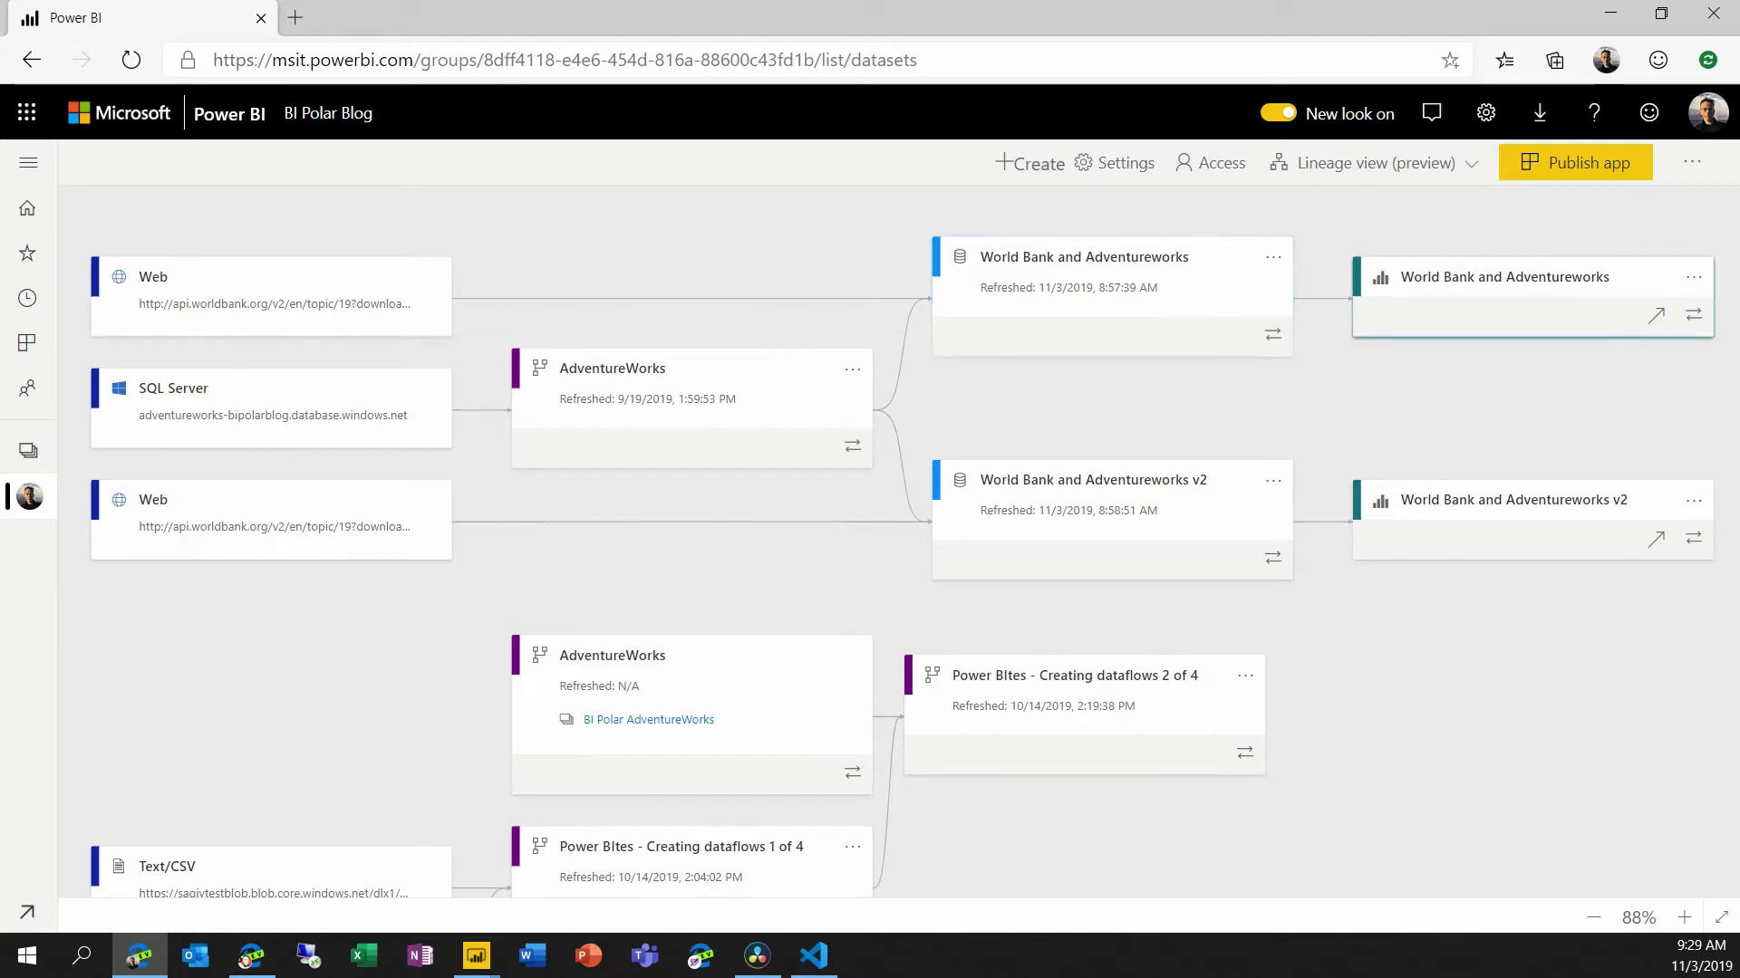
left_click(1112, 299)
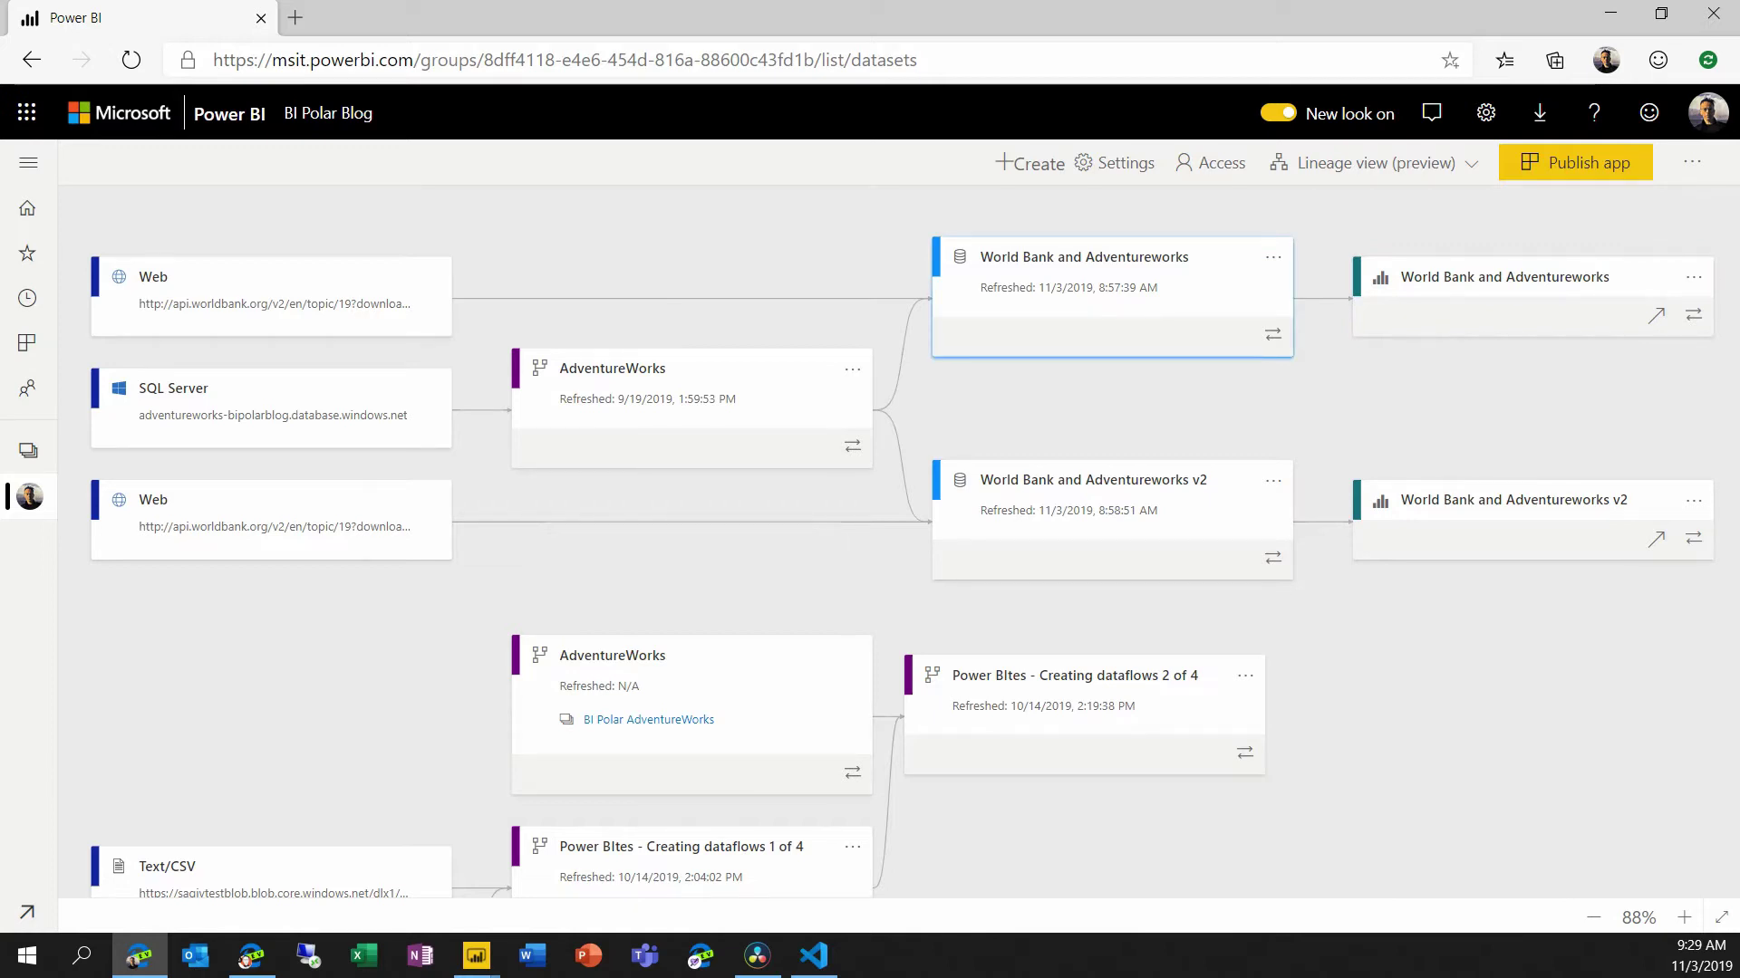
left_click(691, 408)
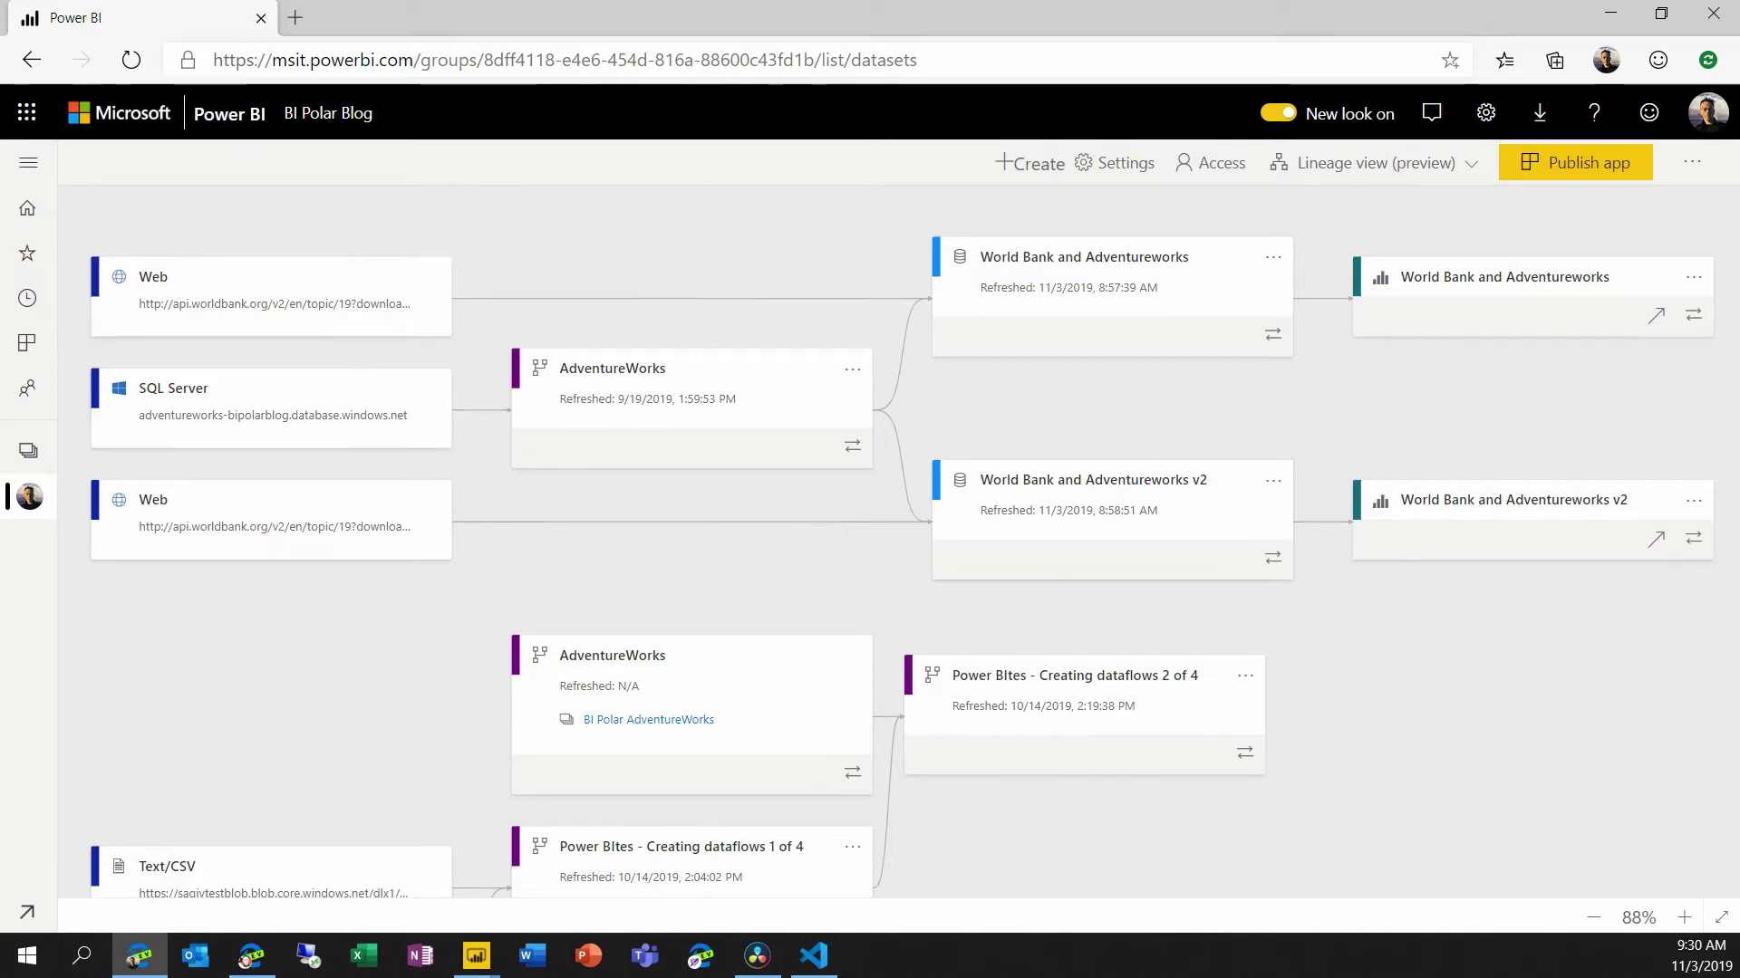
Open the workspace's + Create menu of new items.
left_click(1030, 163)
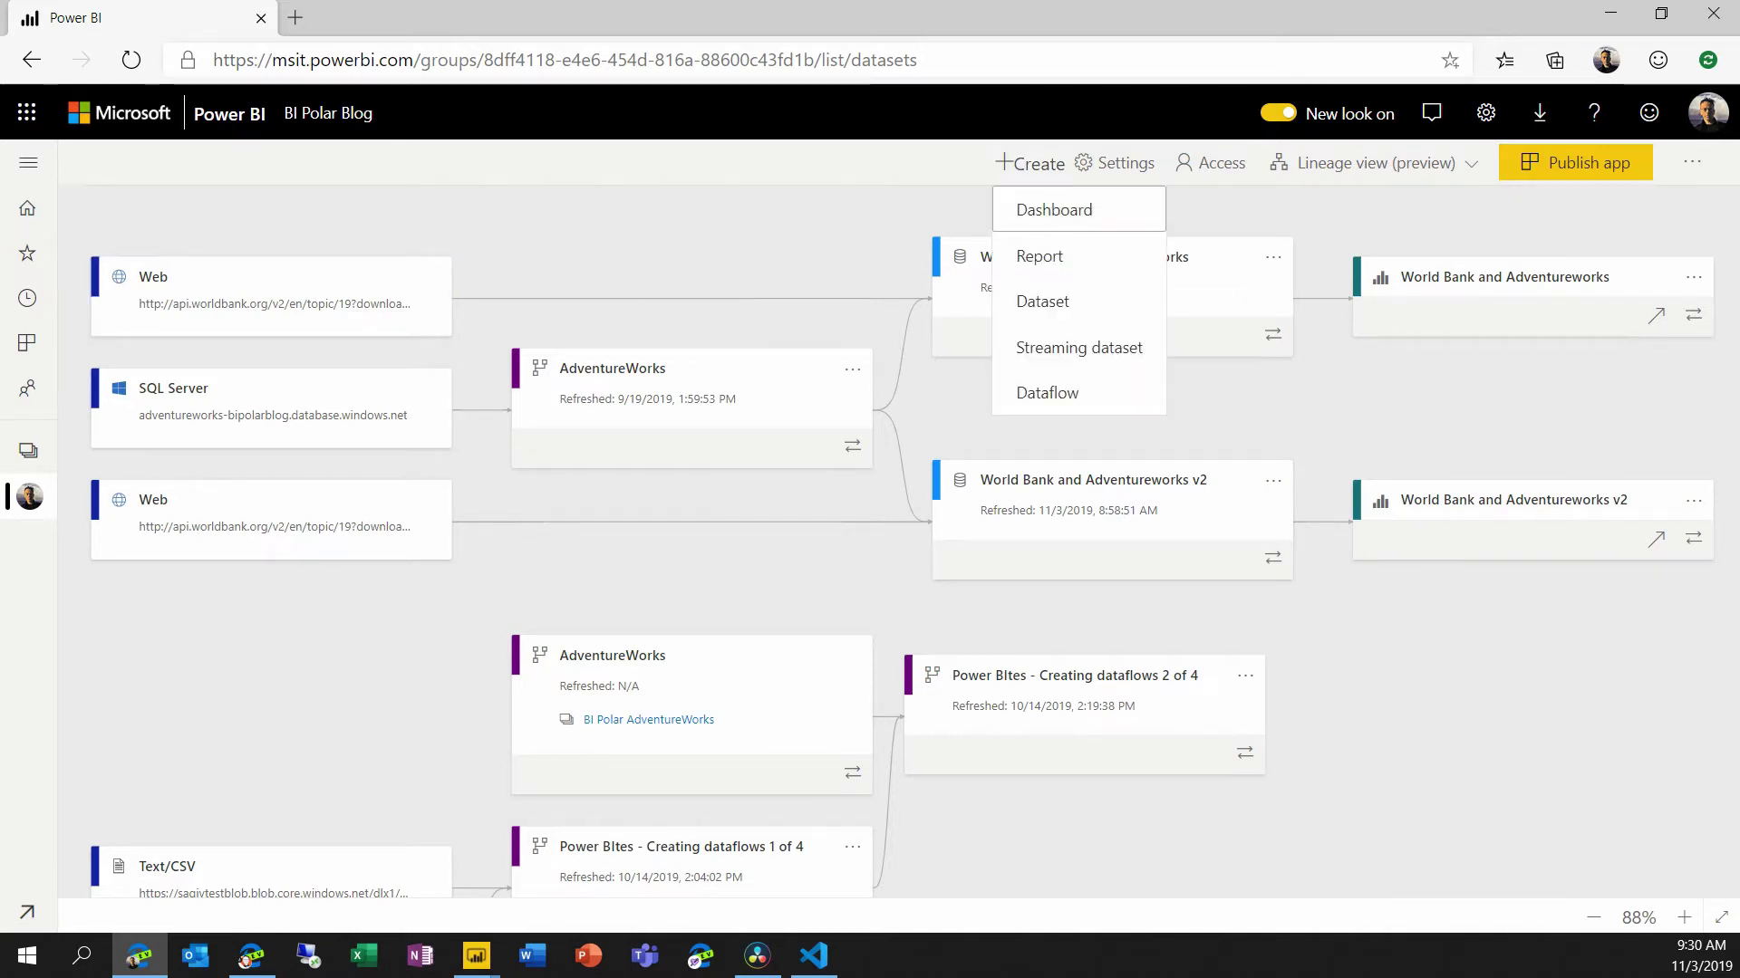
Start a new dataflow and add its first entity from a Blank query source.
left_click(1046, 392)
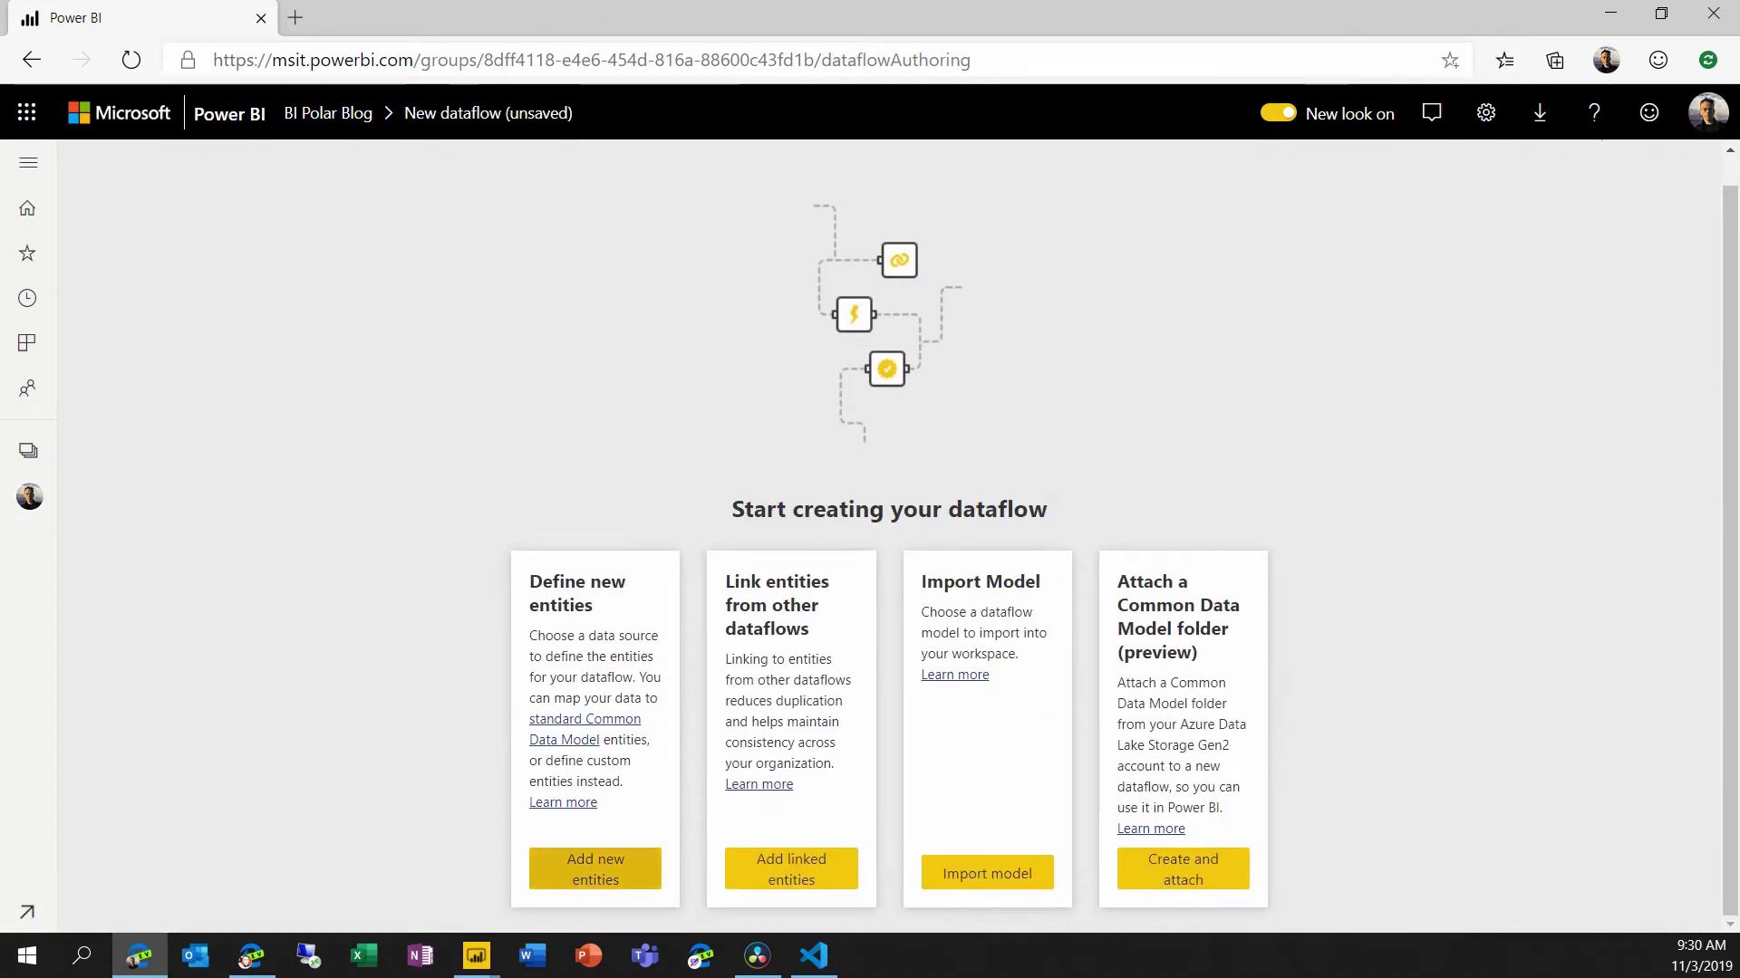
left_click(595, 868)
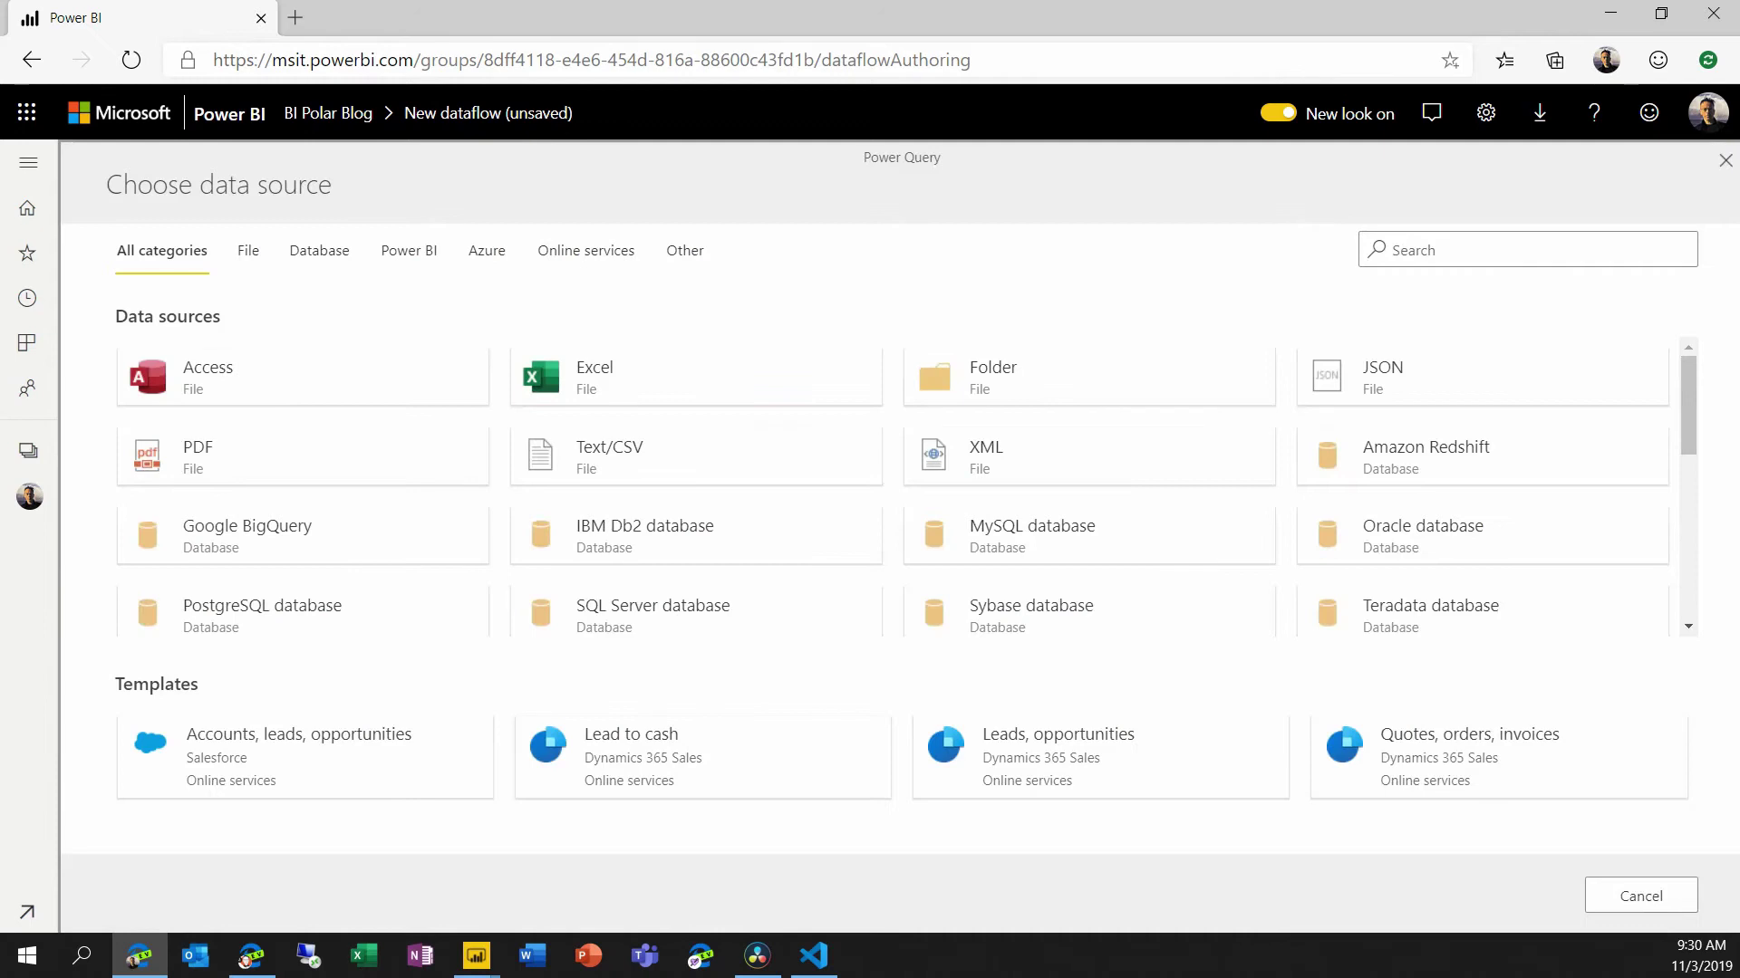
scroll(303, 535, "down", 6)
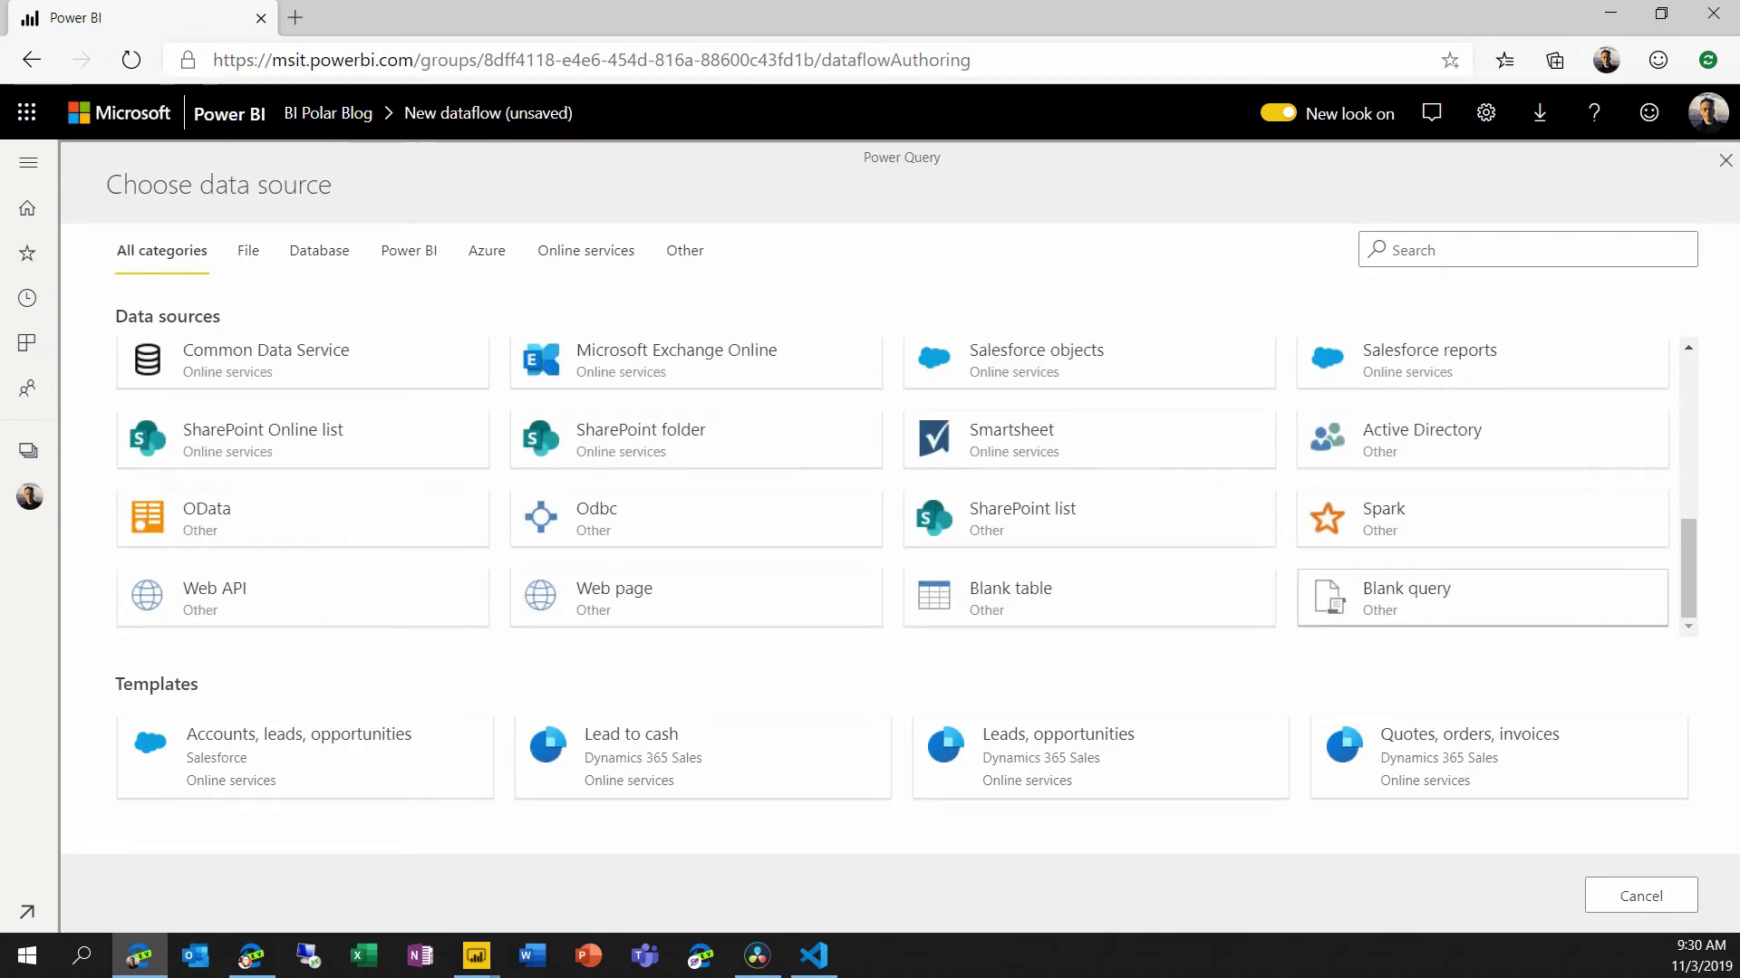
left_click(1406, 598)
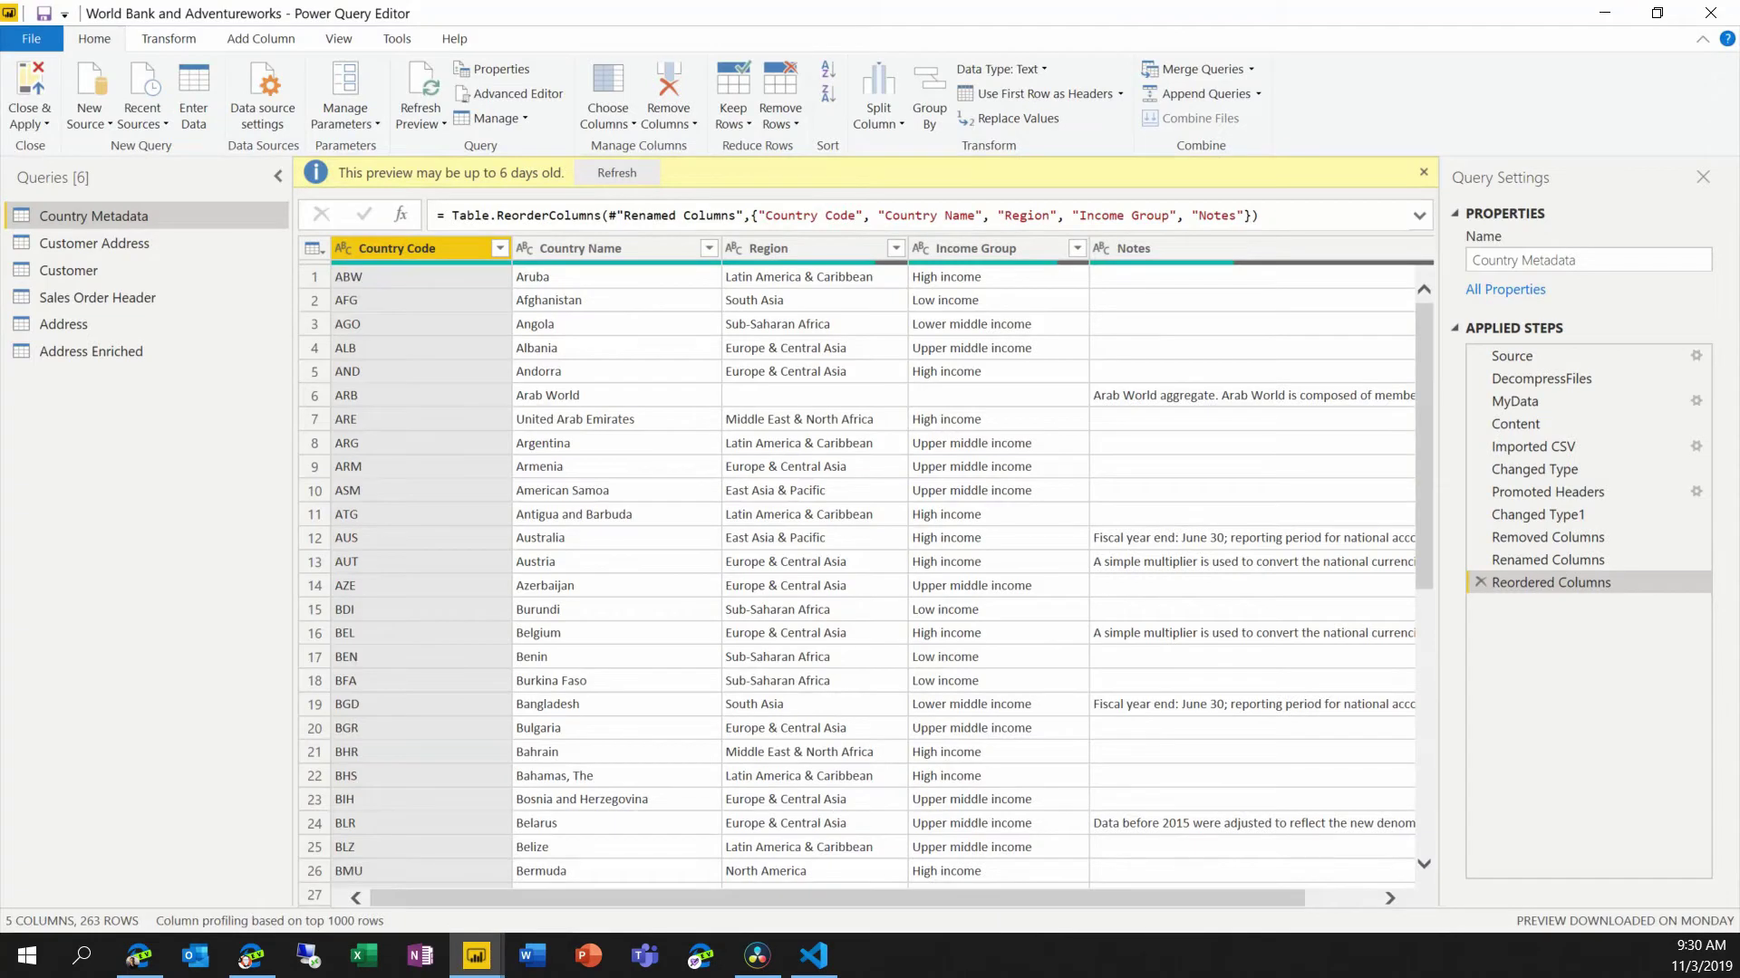
Copy the Country Metadata query from Desktop and paste it over the blank query's code.
right_click(109, 219)
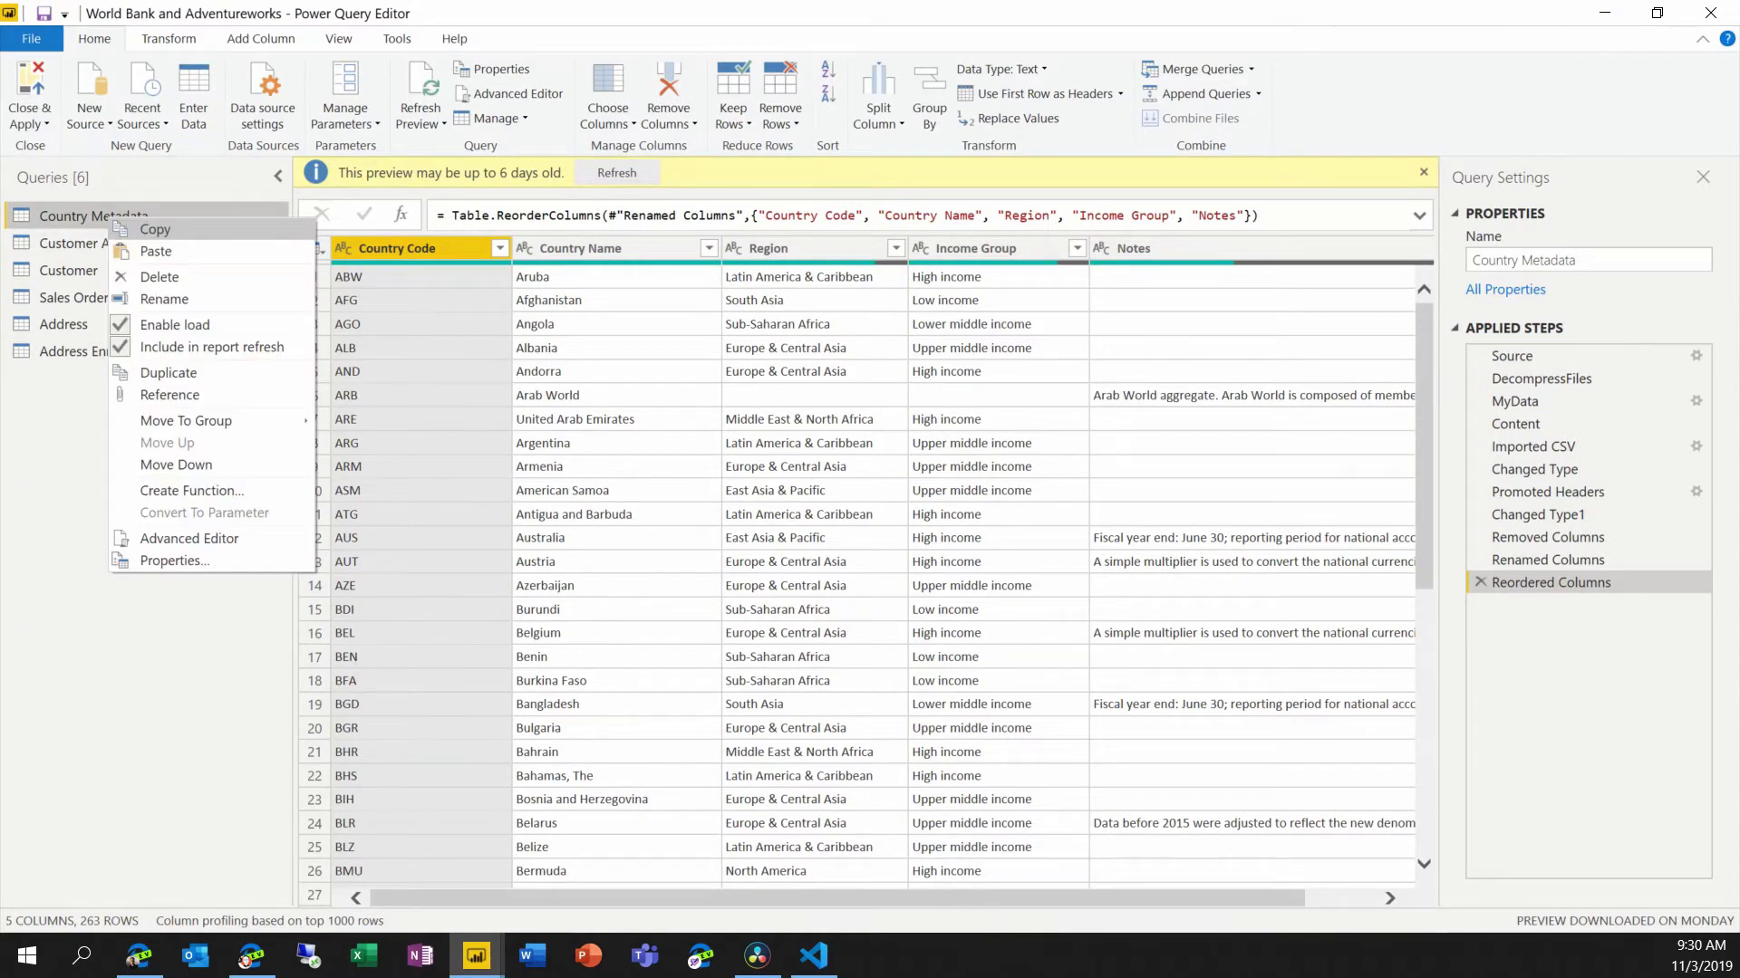
left_click(154, 229)
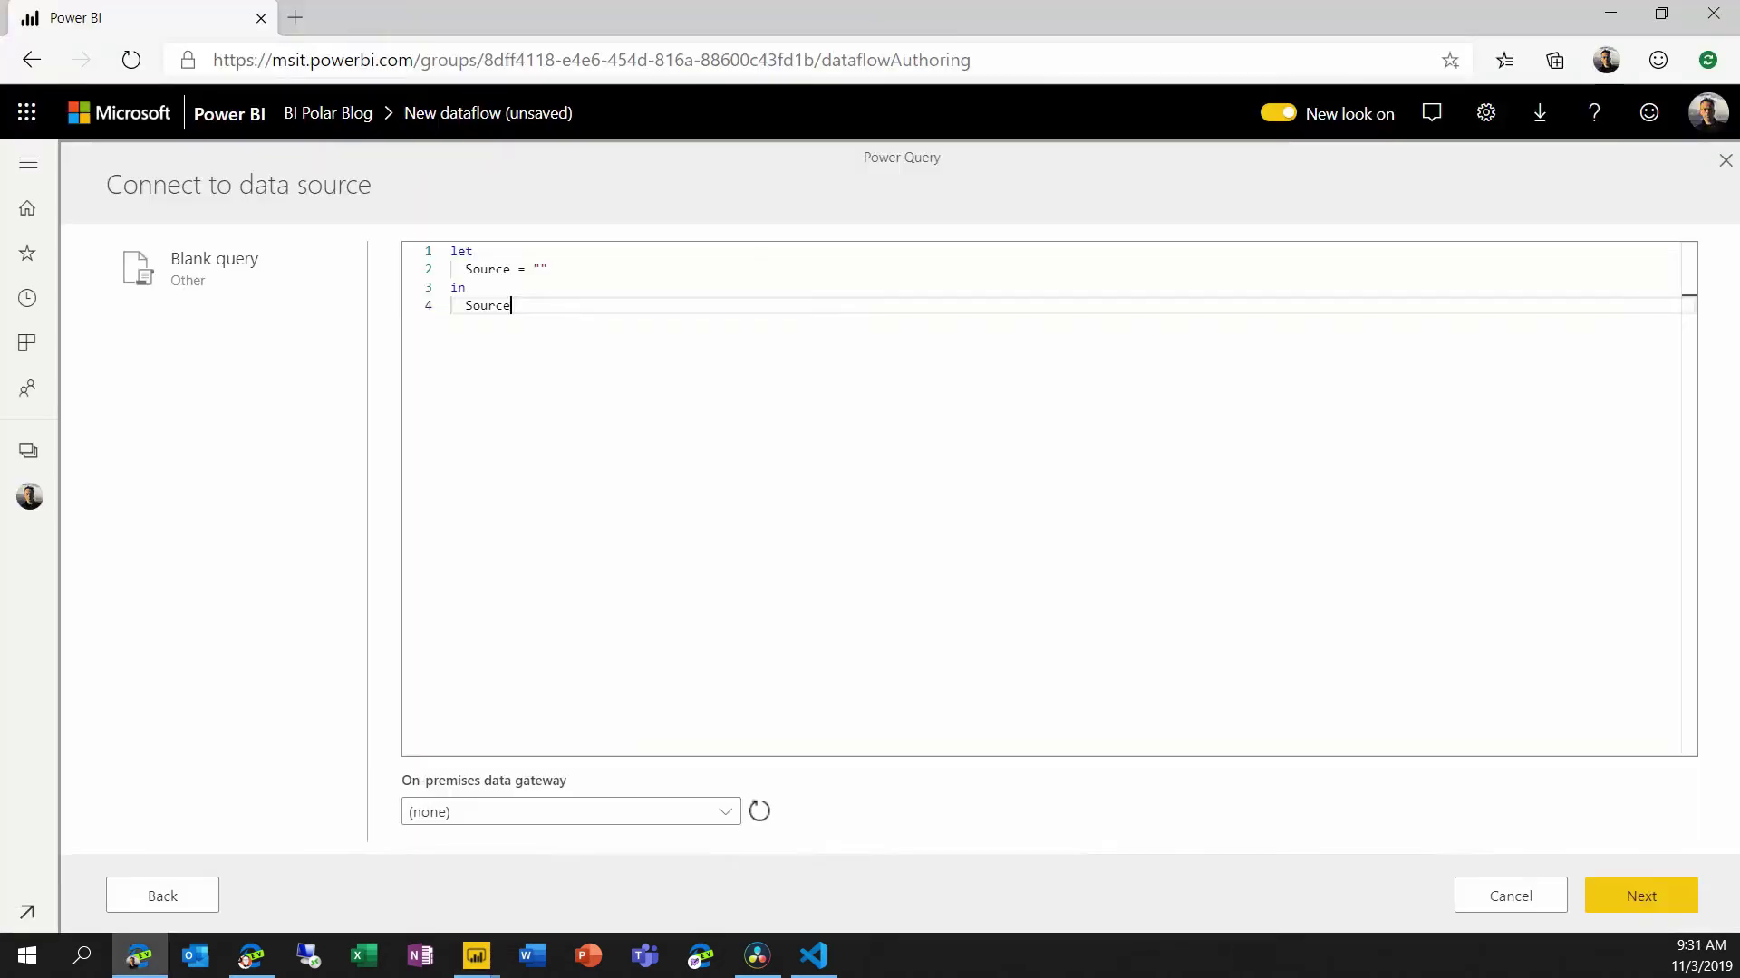
key("alt+Tab")
key("ctrl+a")
key("ctrl+v")
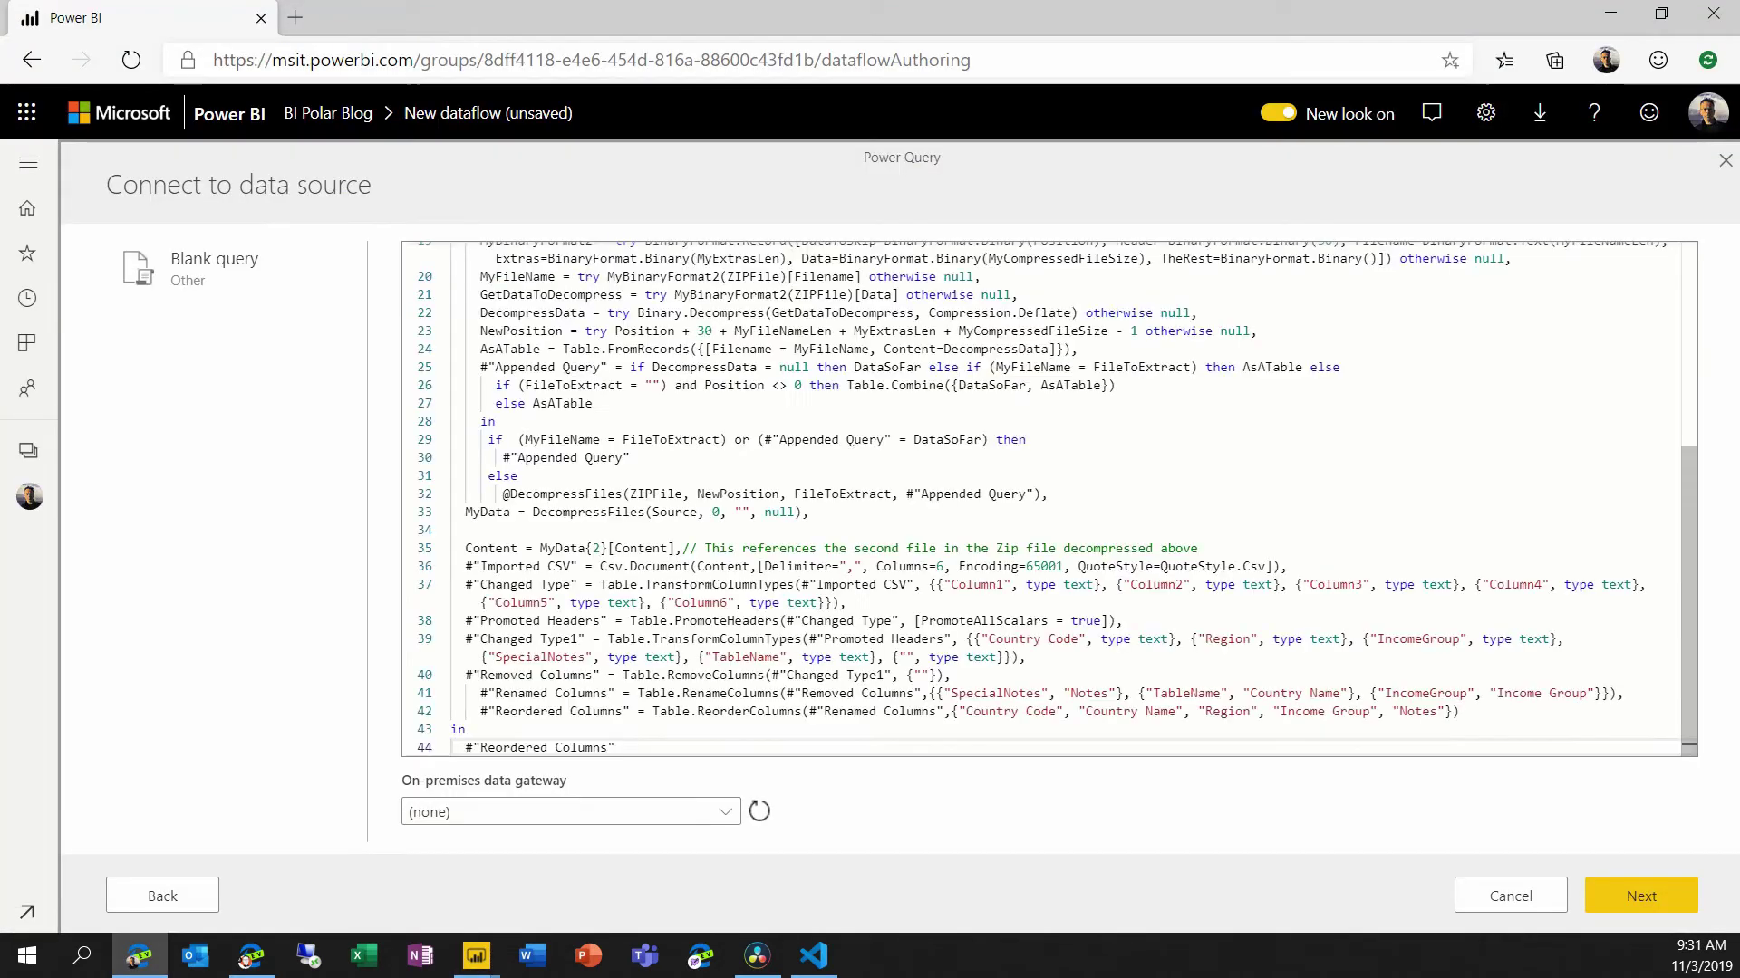
Select the Country Metadata name in the first comment line and accept the script.
key("ctrl+Home")
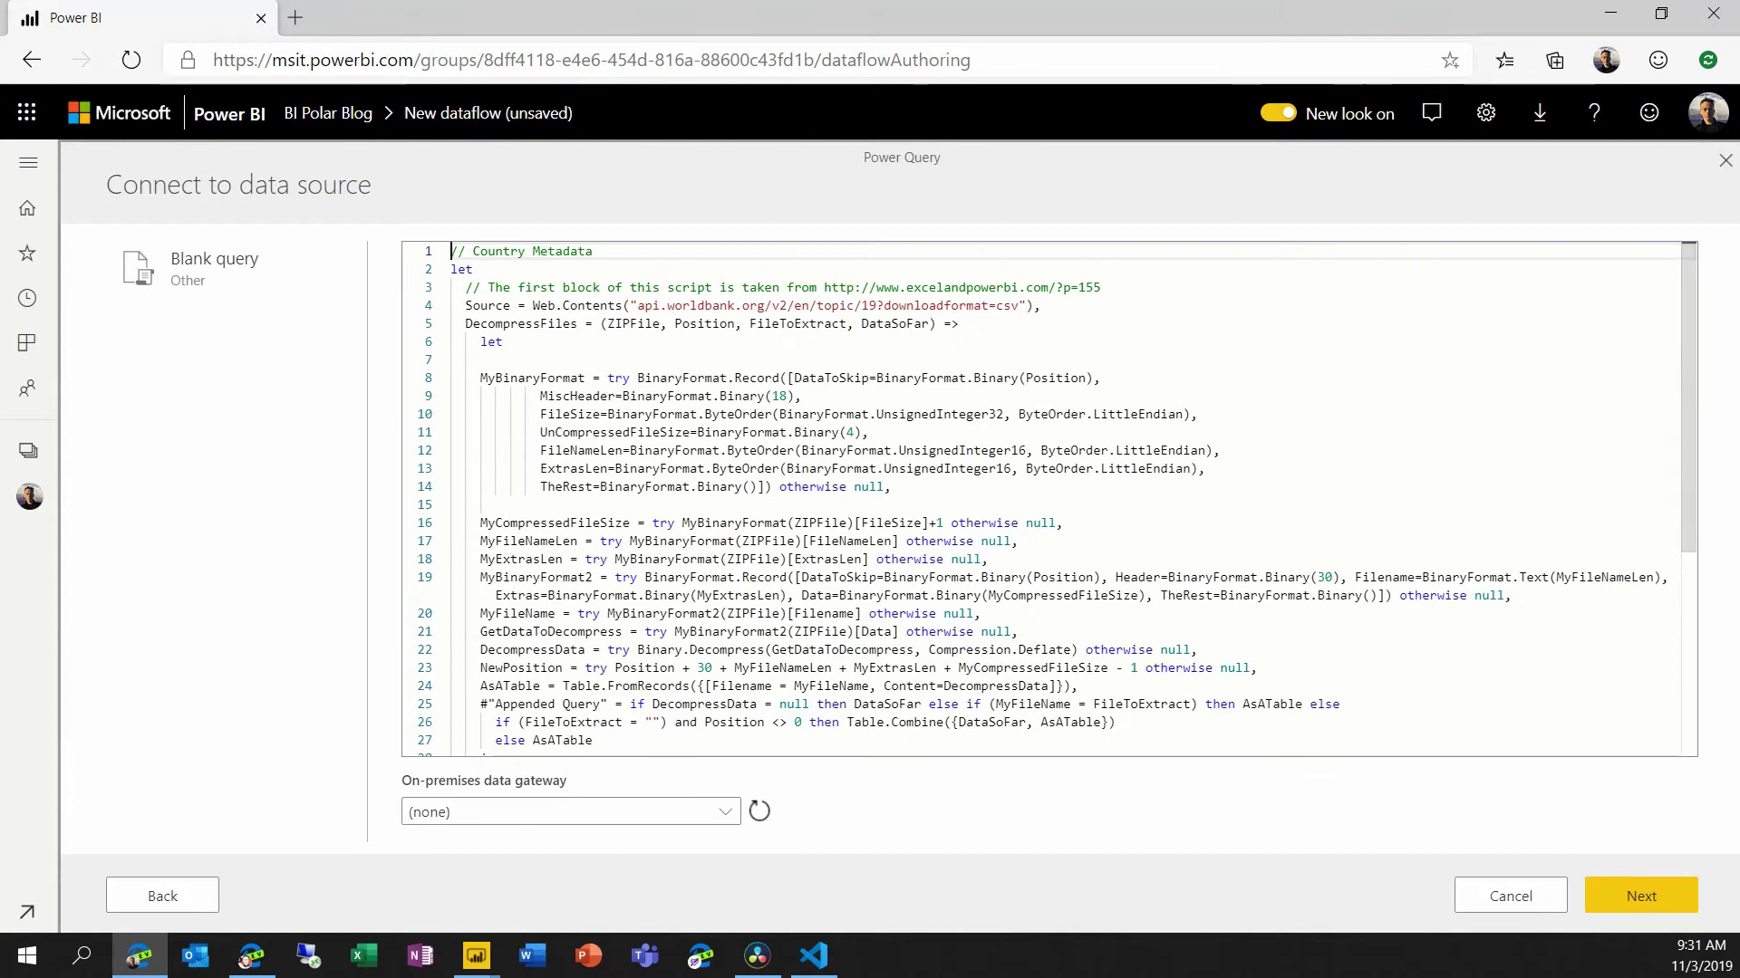
key("End")
key("ctrl+shift+Left")
key("ctrl+shift+Left")
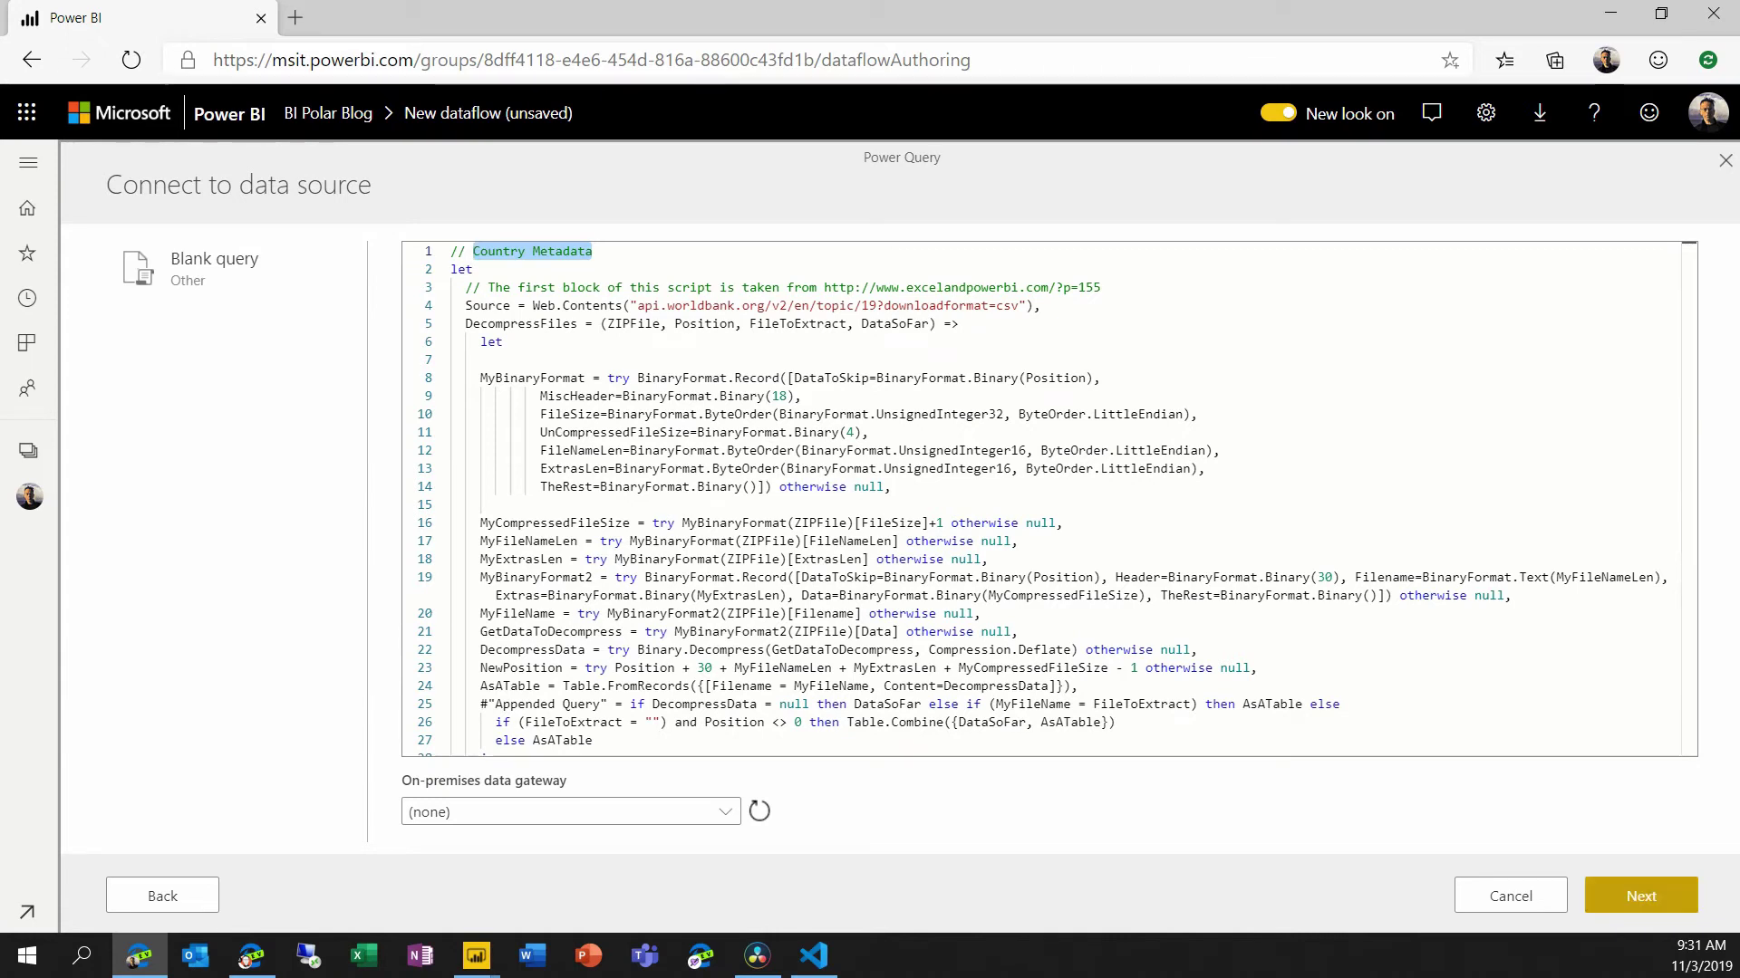
left_click(1641, 895)
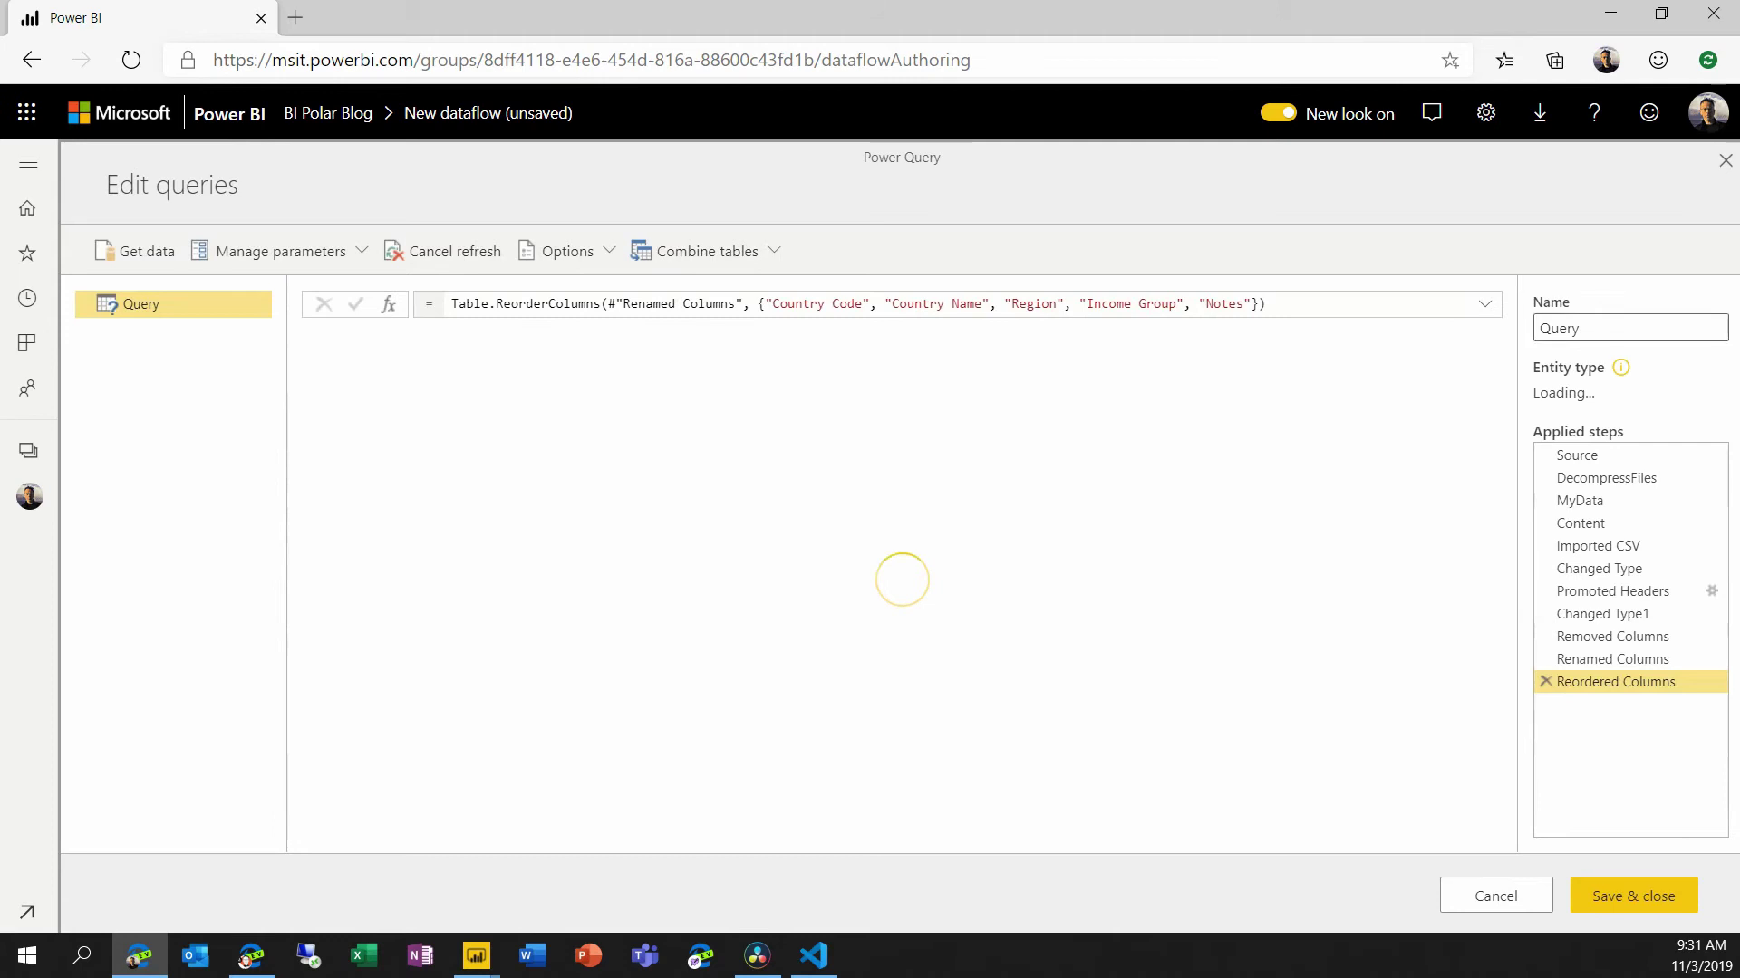
Rename the dataflow query from Query to Country Metadata.
double_click(1562, 328)
type("Country Metadata")
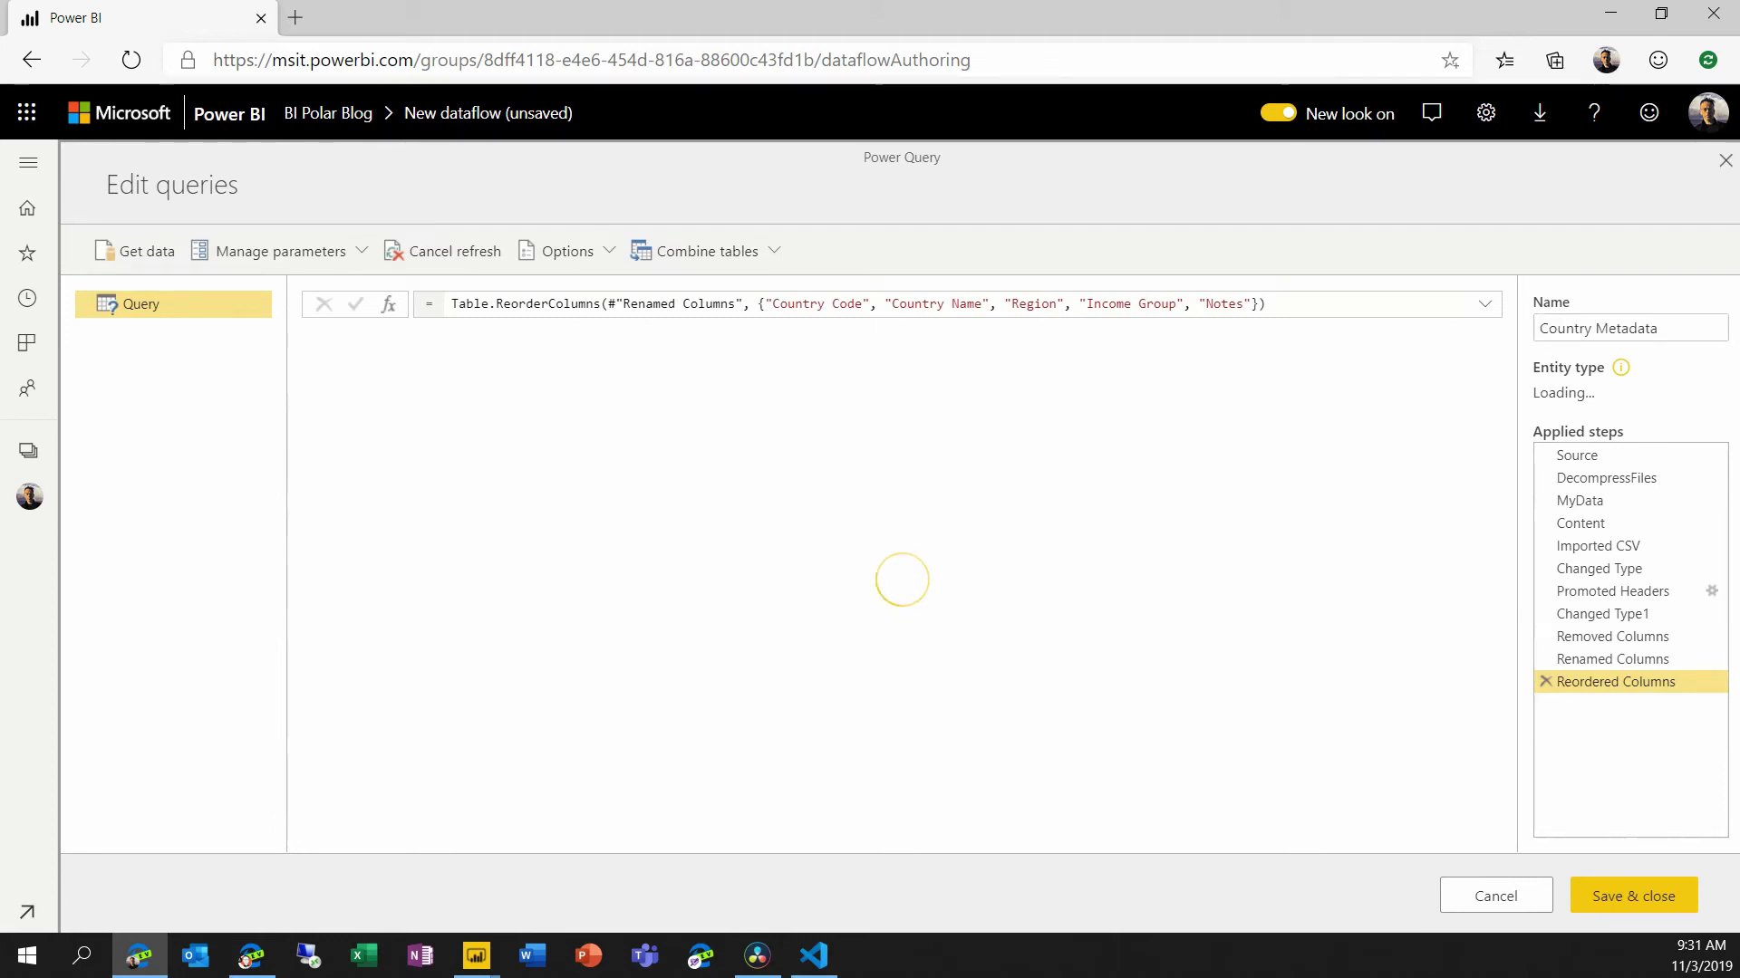
mouse_move(1621, 368)
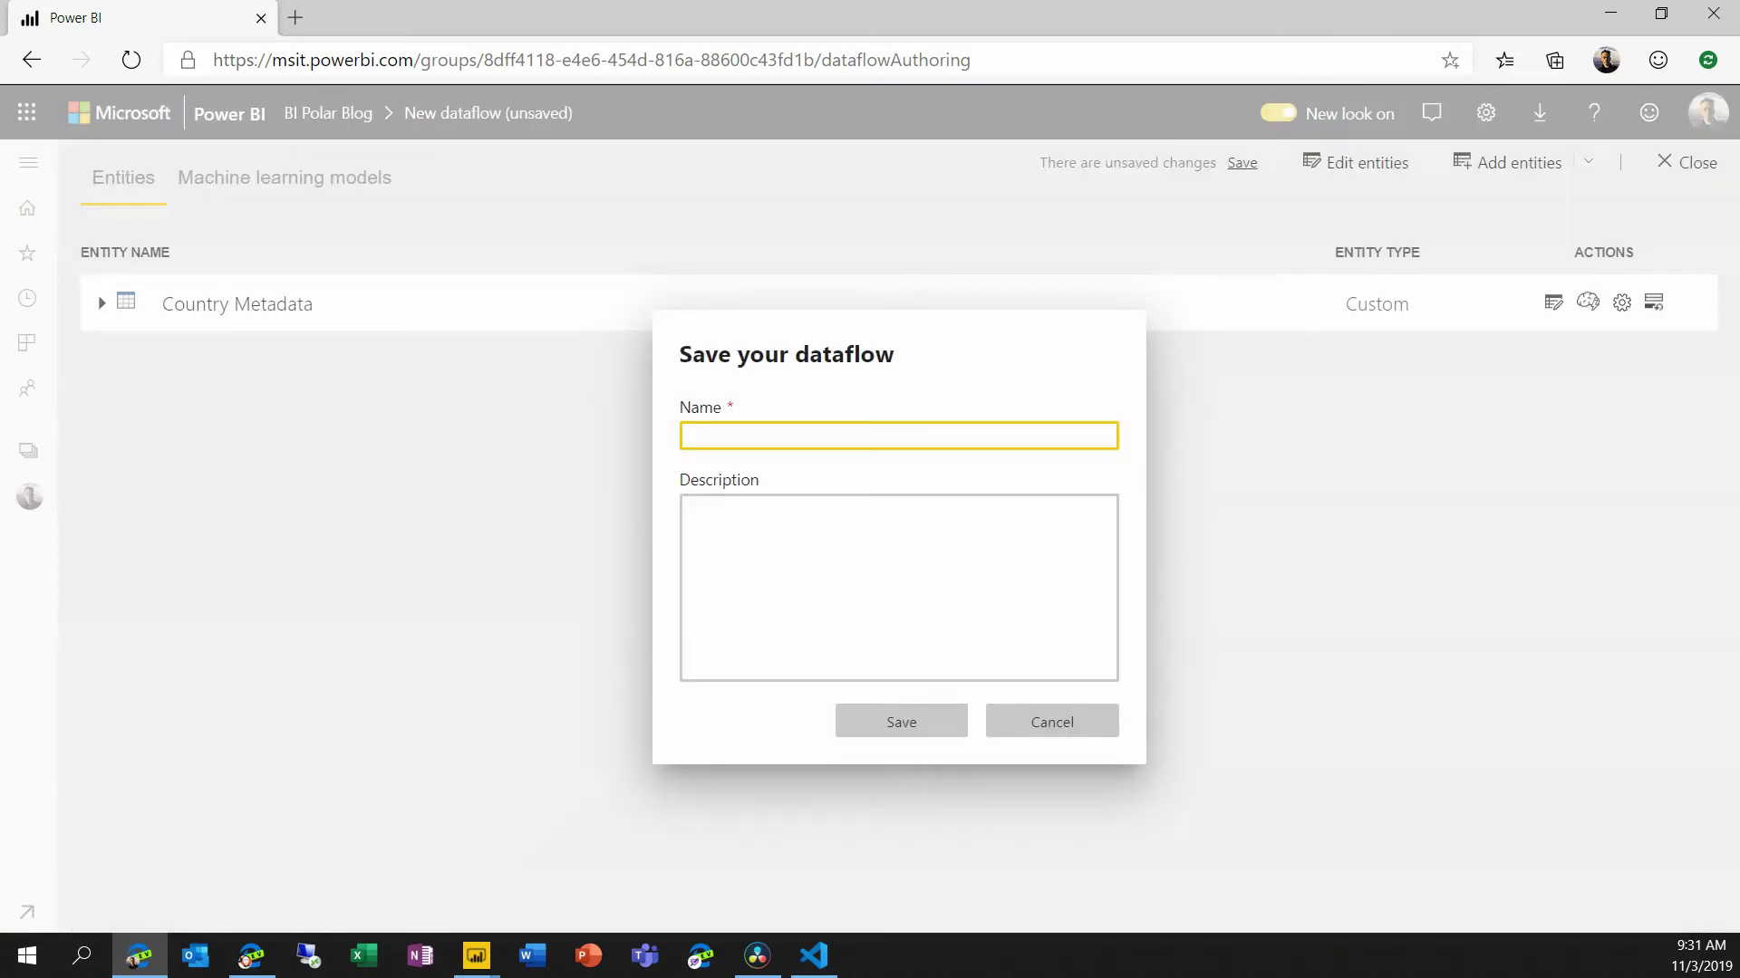
Name the dataflow 'BI Polar World Bank' and save it.
type("BI Polar World Bank Country M")
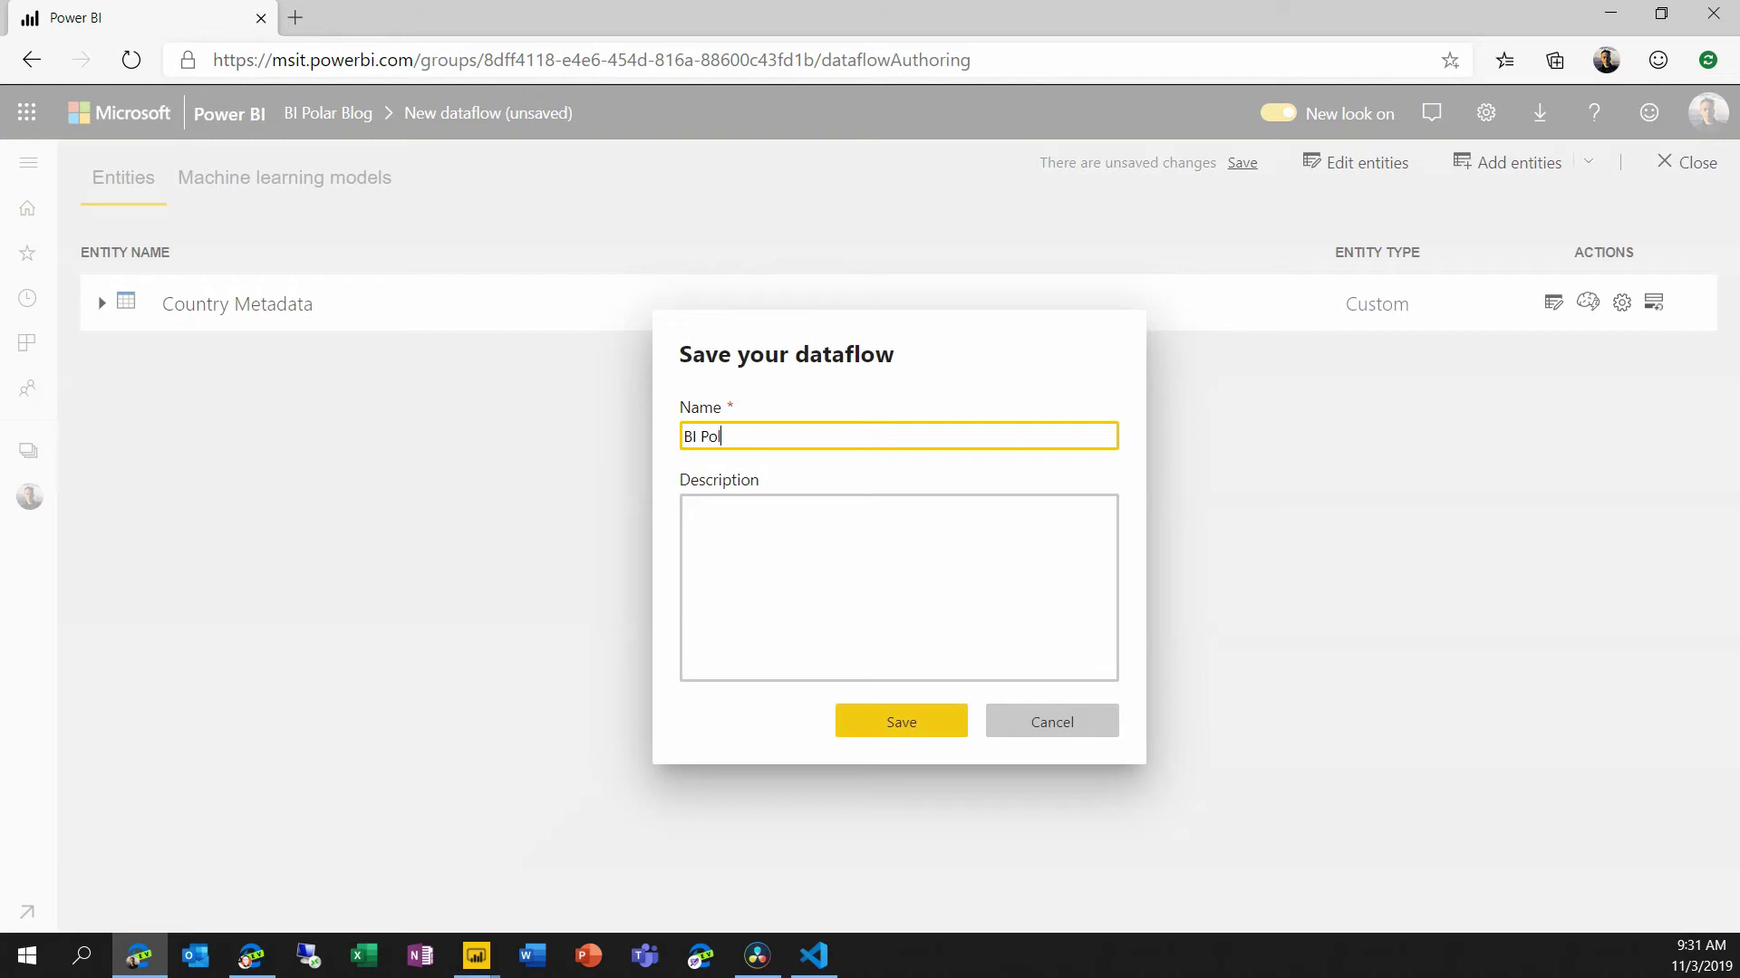
key("BackSpace")
key("BackSpace")
key("BackSpace")
key("BackSpace")
key("BackSpace")
key("BackSpace")
key("BackSpace")
key("BackSpace")
key("BackSpace")
key("BackSpace")
key("Return")
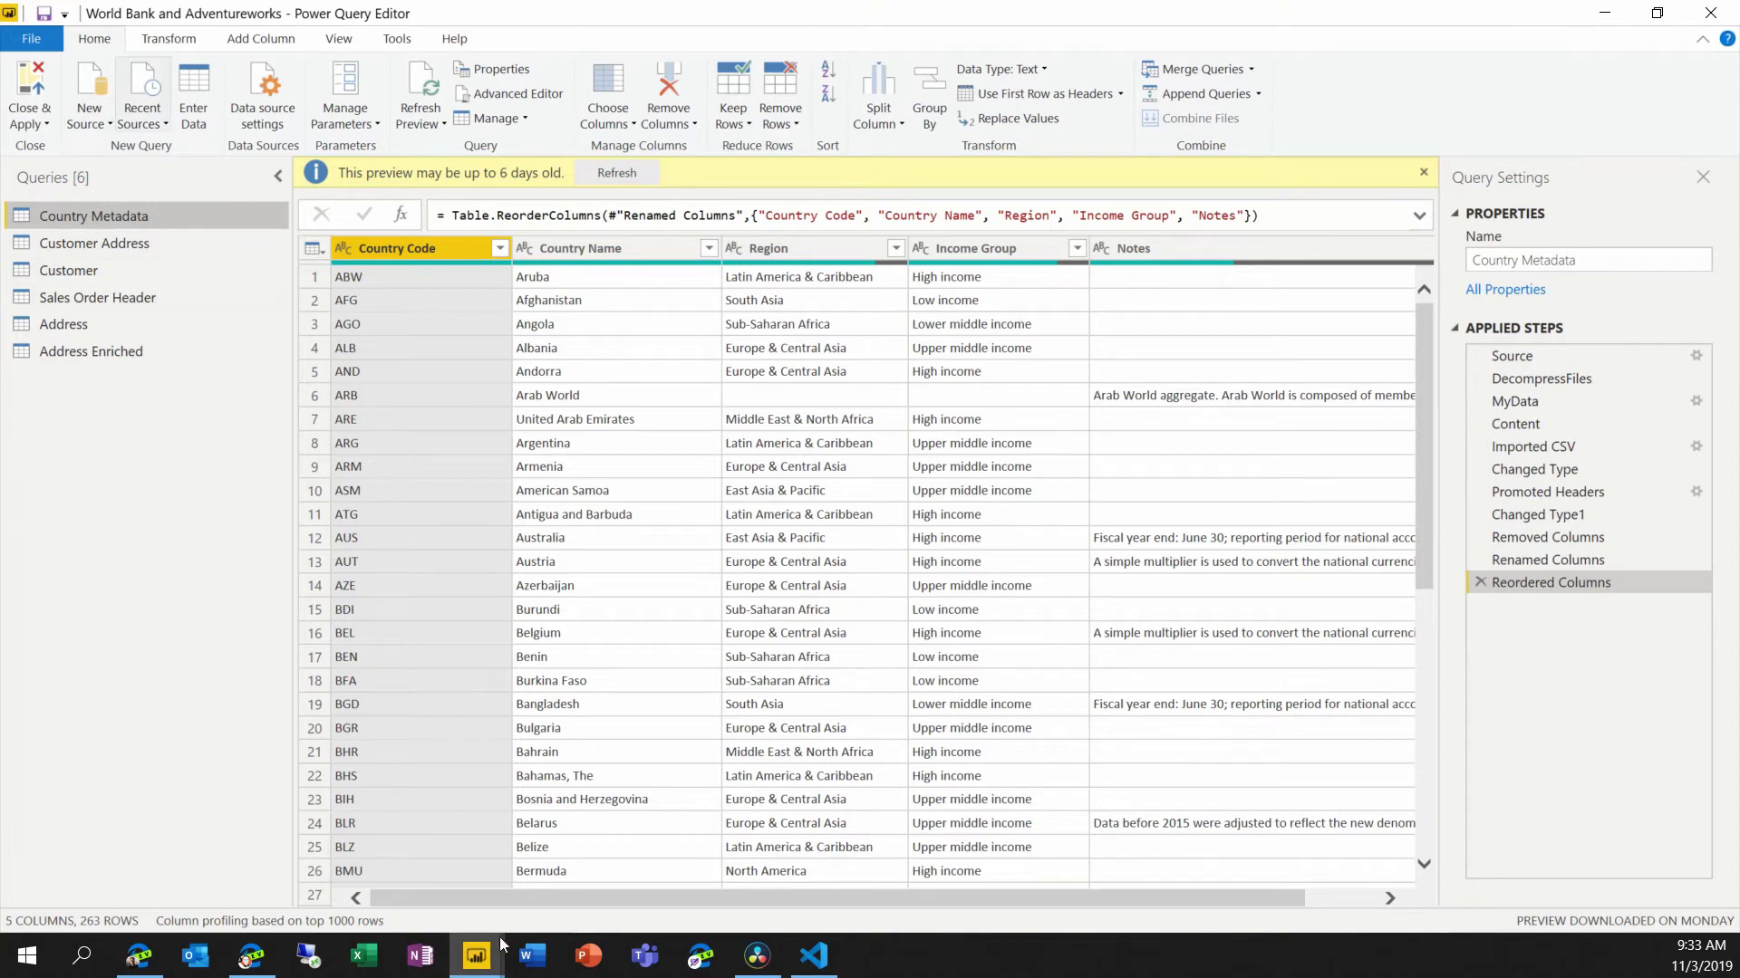
Load the Country Metadata entity from the BI Polar World Bank dataflow via Recent Sources.
left_click(142, 116)
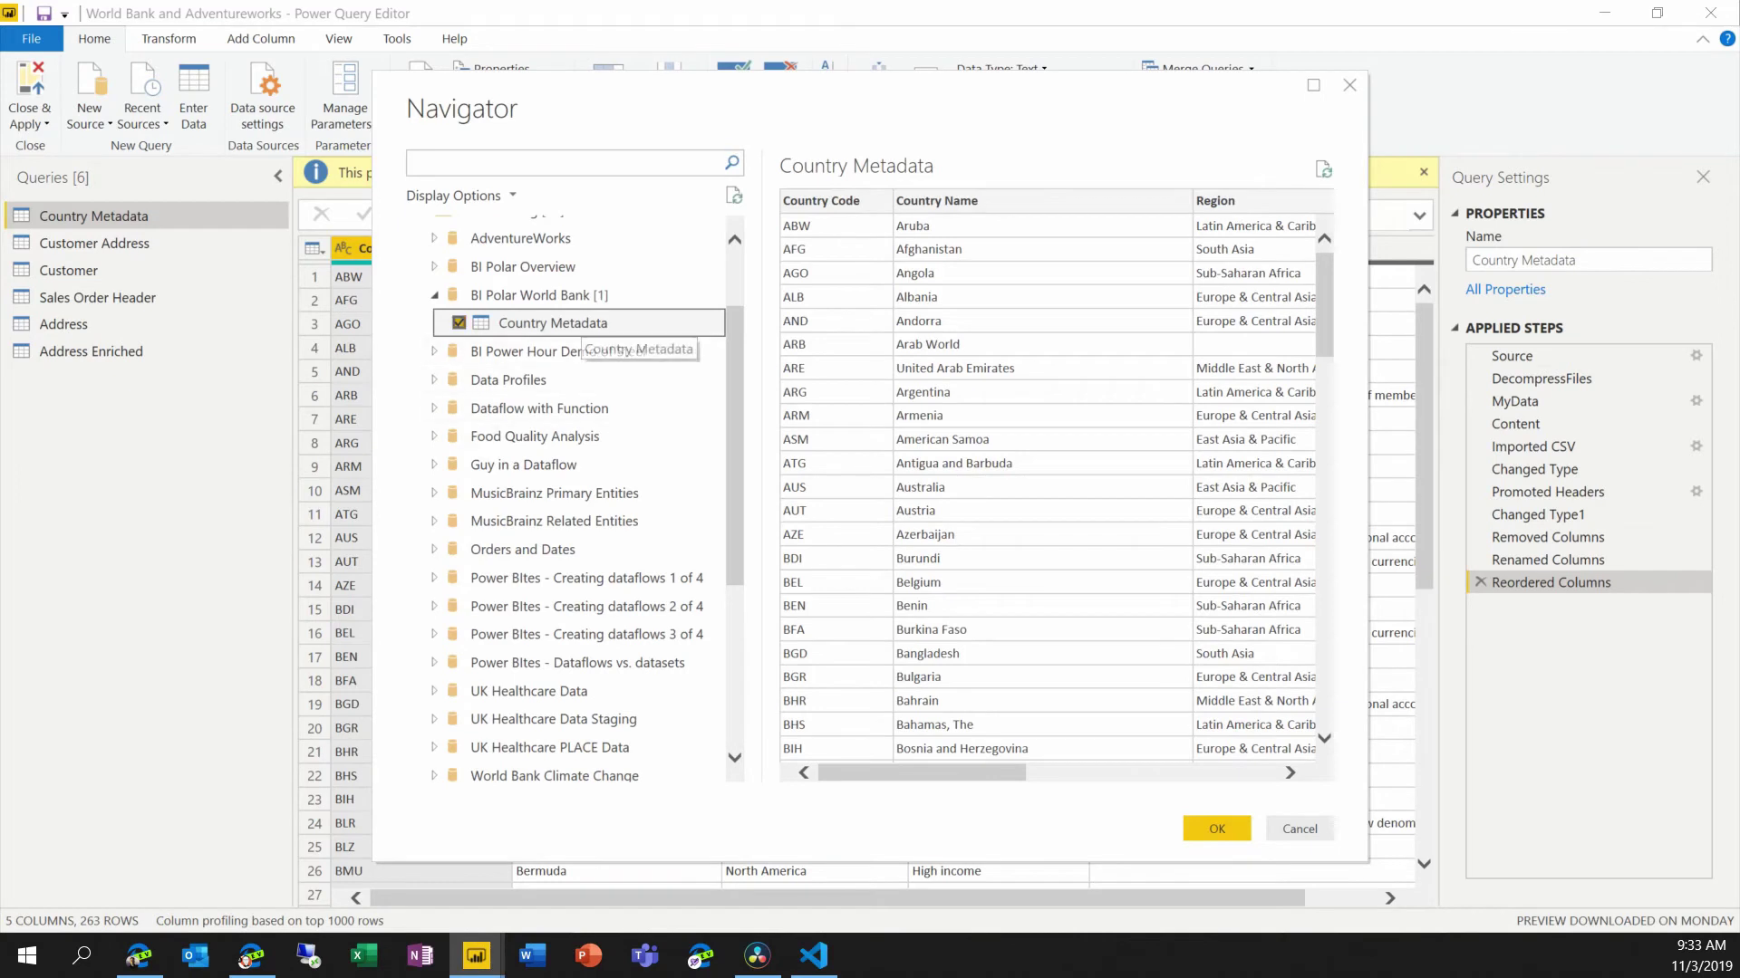
key("Return")
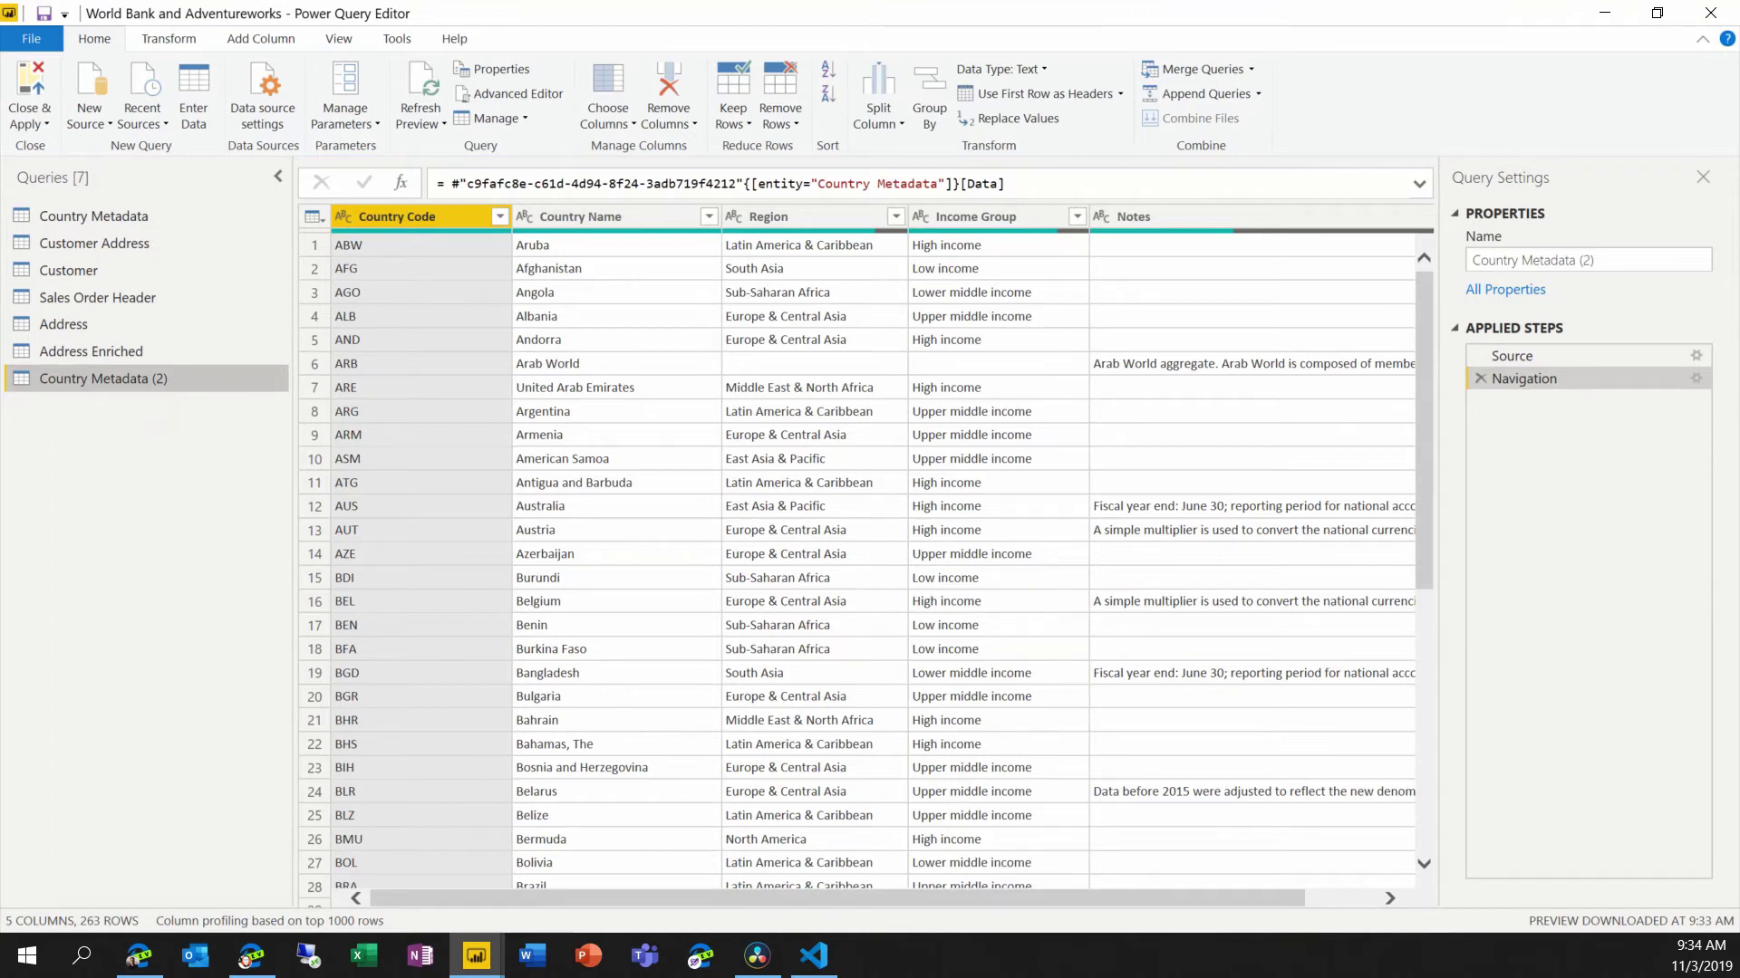
right_click(82, 380)
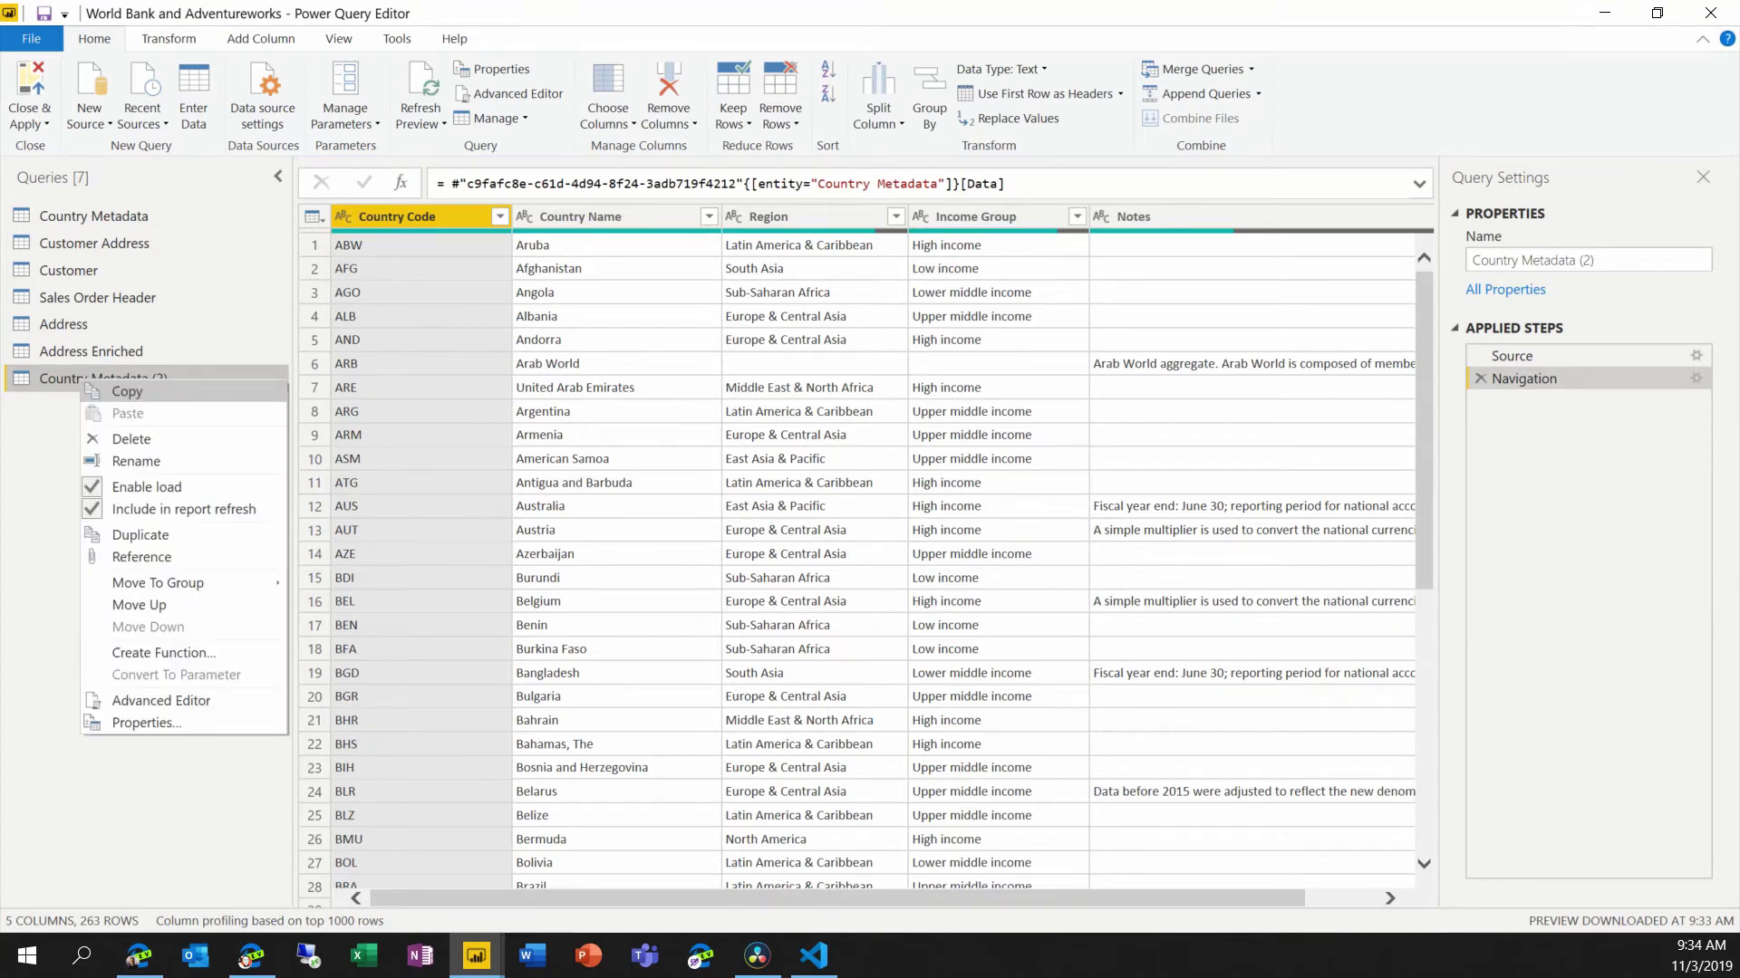
Replace the original Country Metadata code with Country Metadata (2)'s dataflow code, dropping '(2)' from the comment.
left_click(118, 392)
left_click(86, 218)
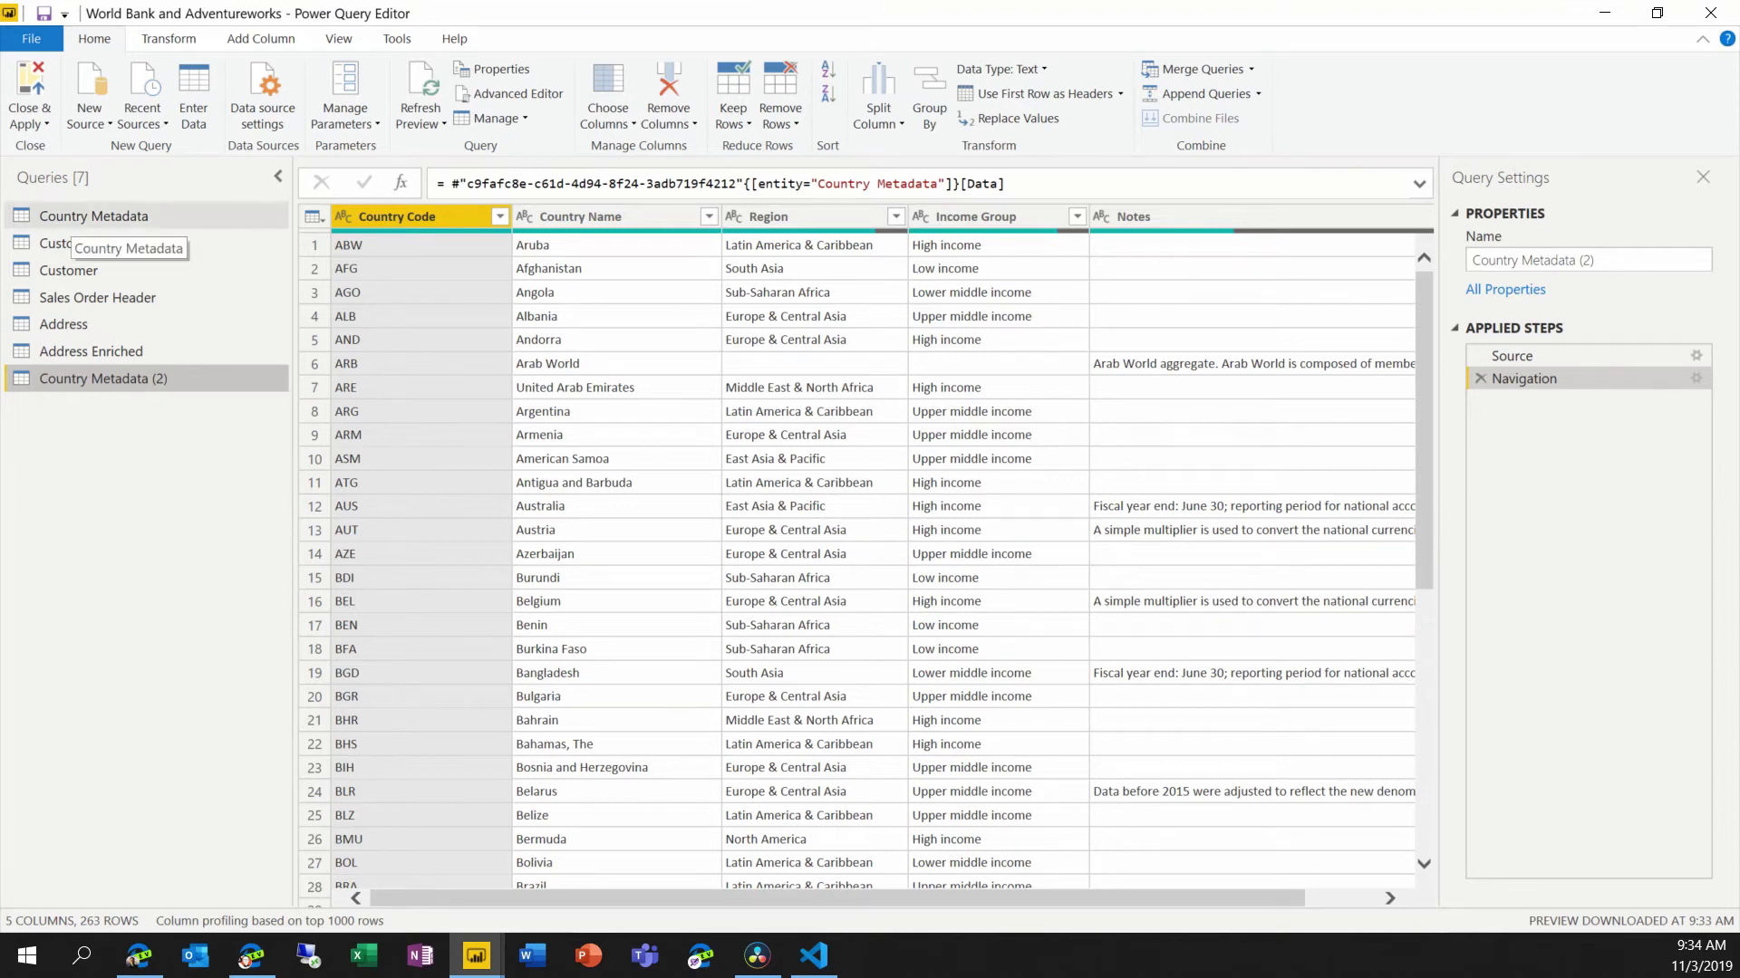
right_click(69, 217)
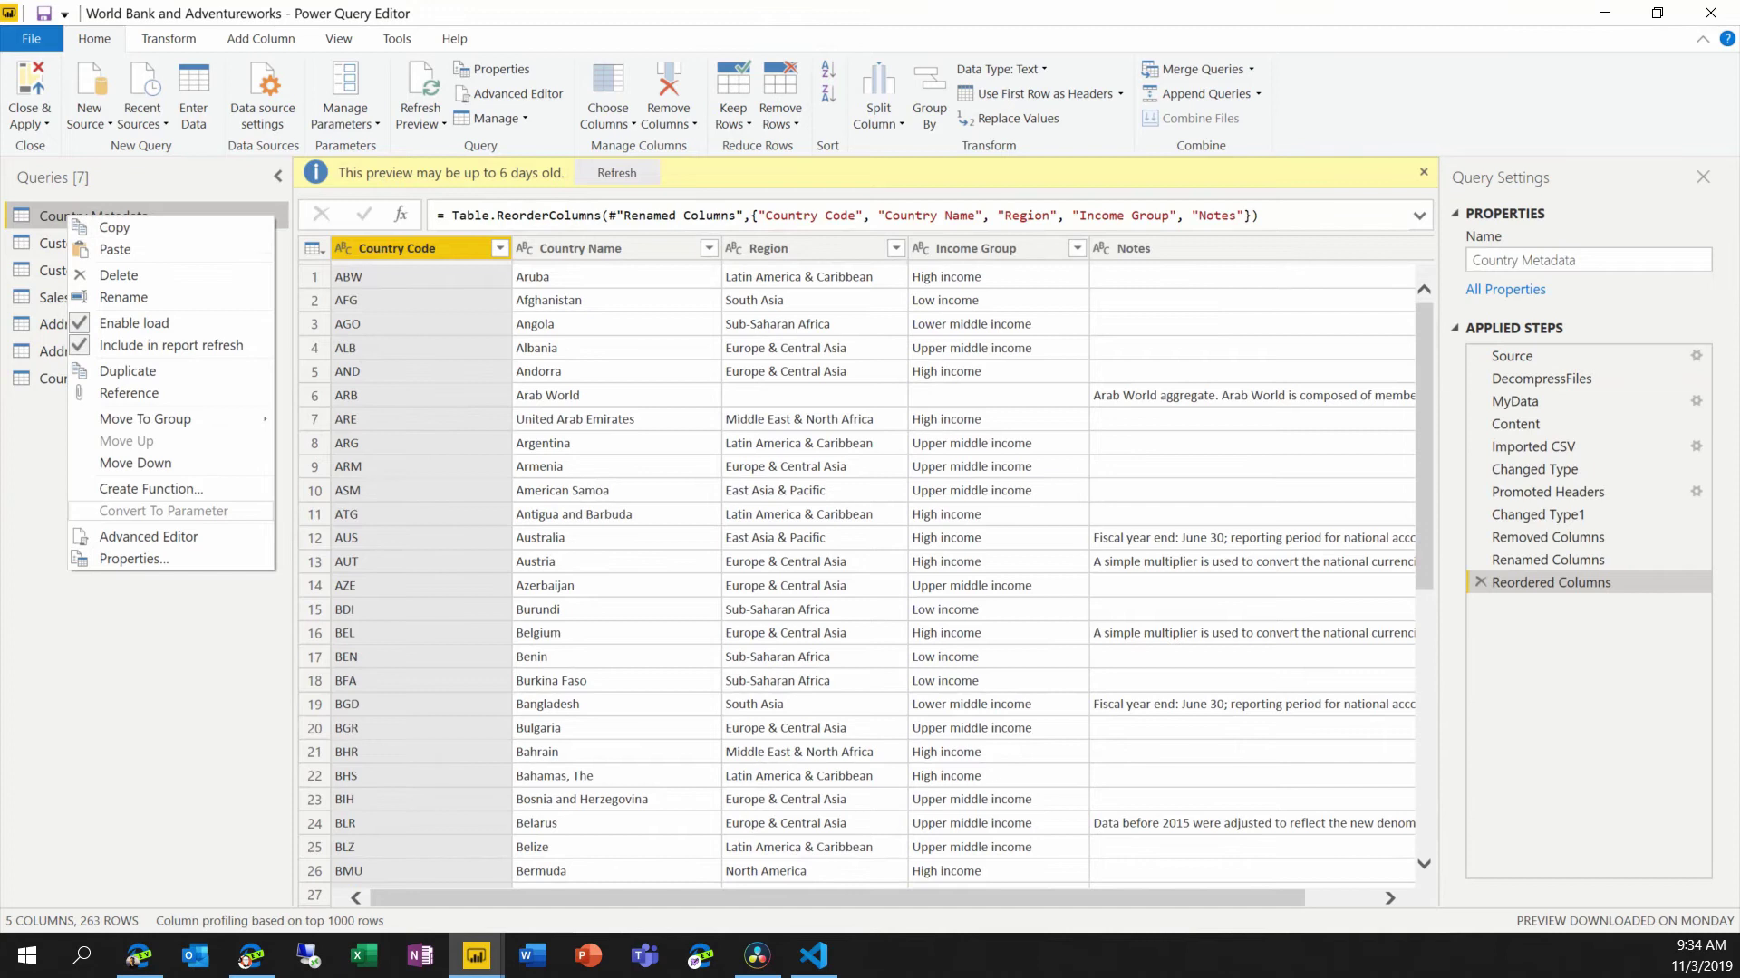
left_click(148, 536)
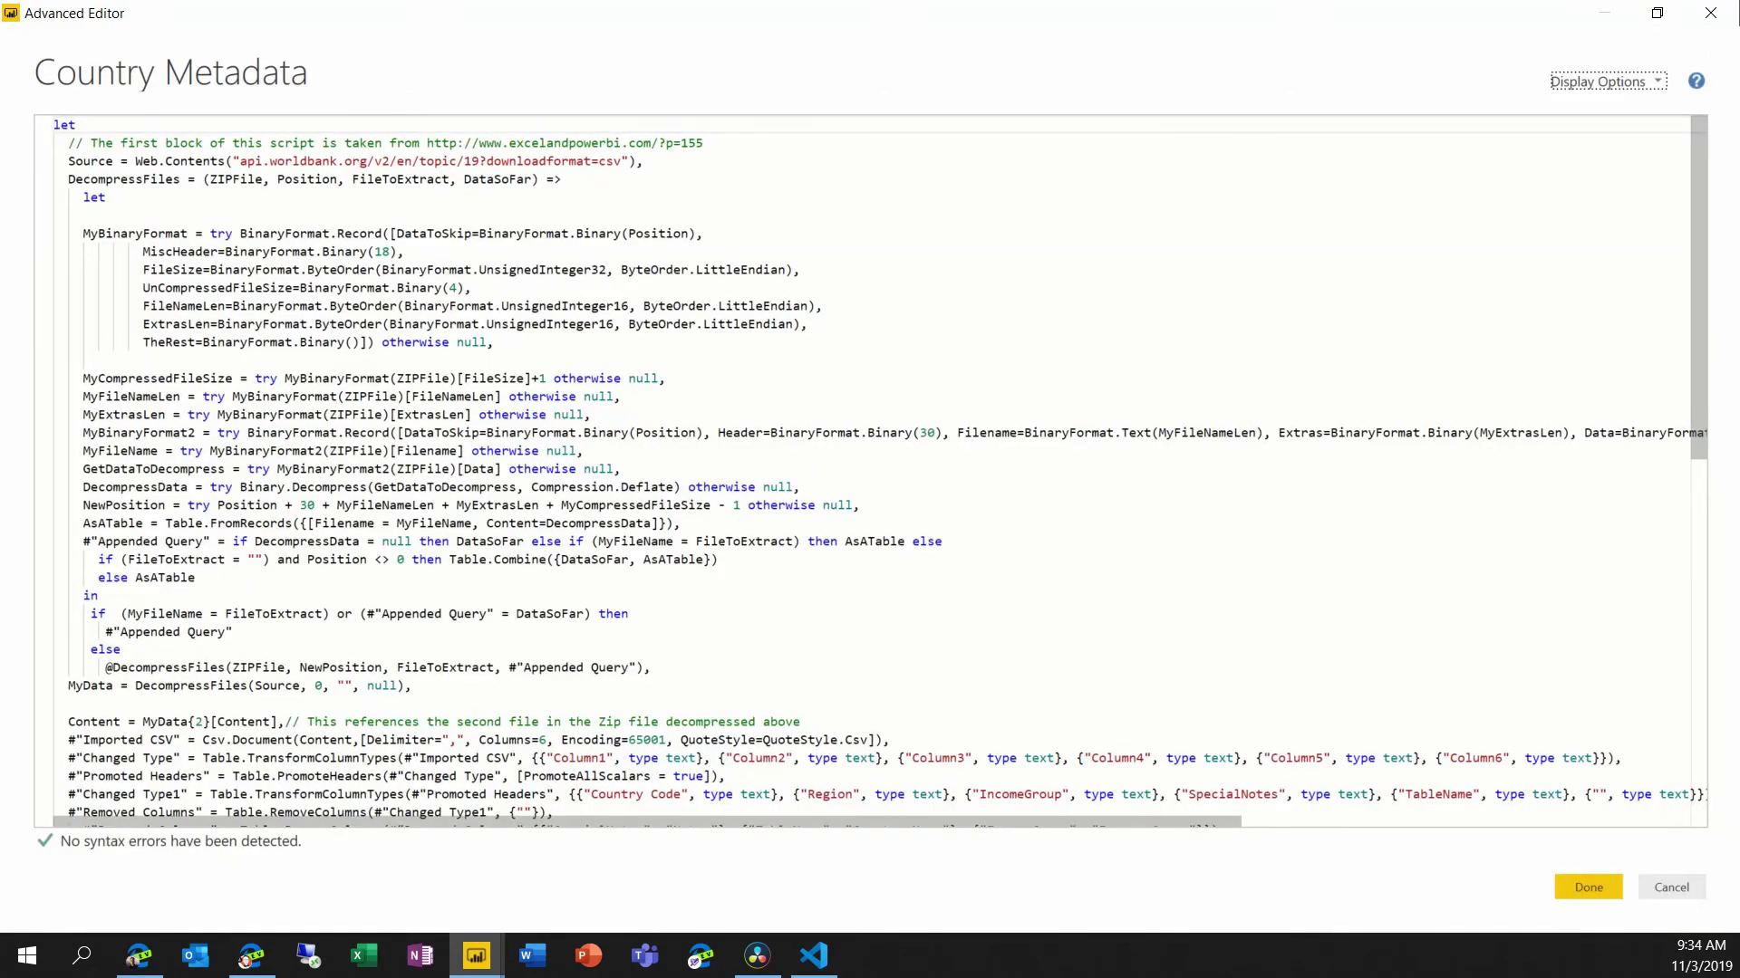
key("ctrl+a")
key("ctrl+v")
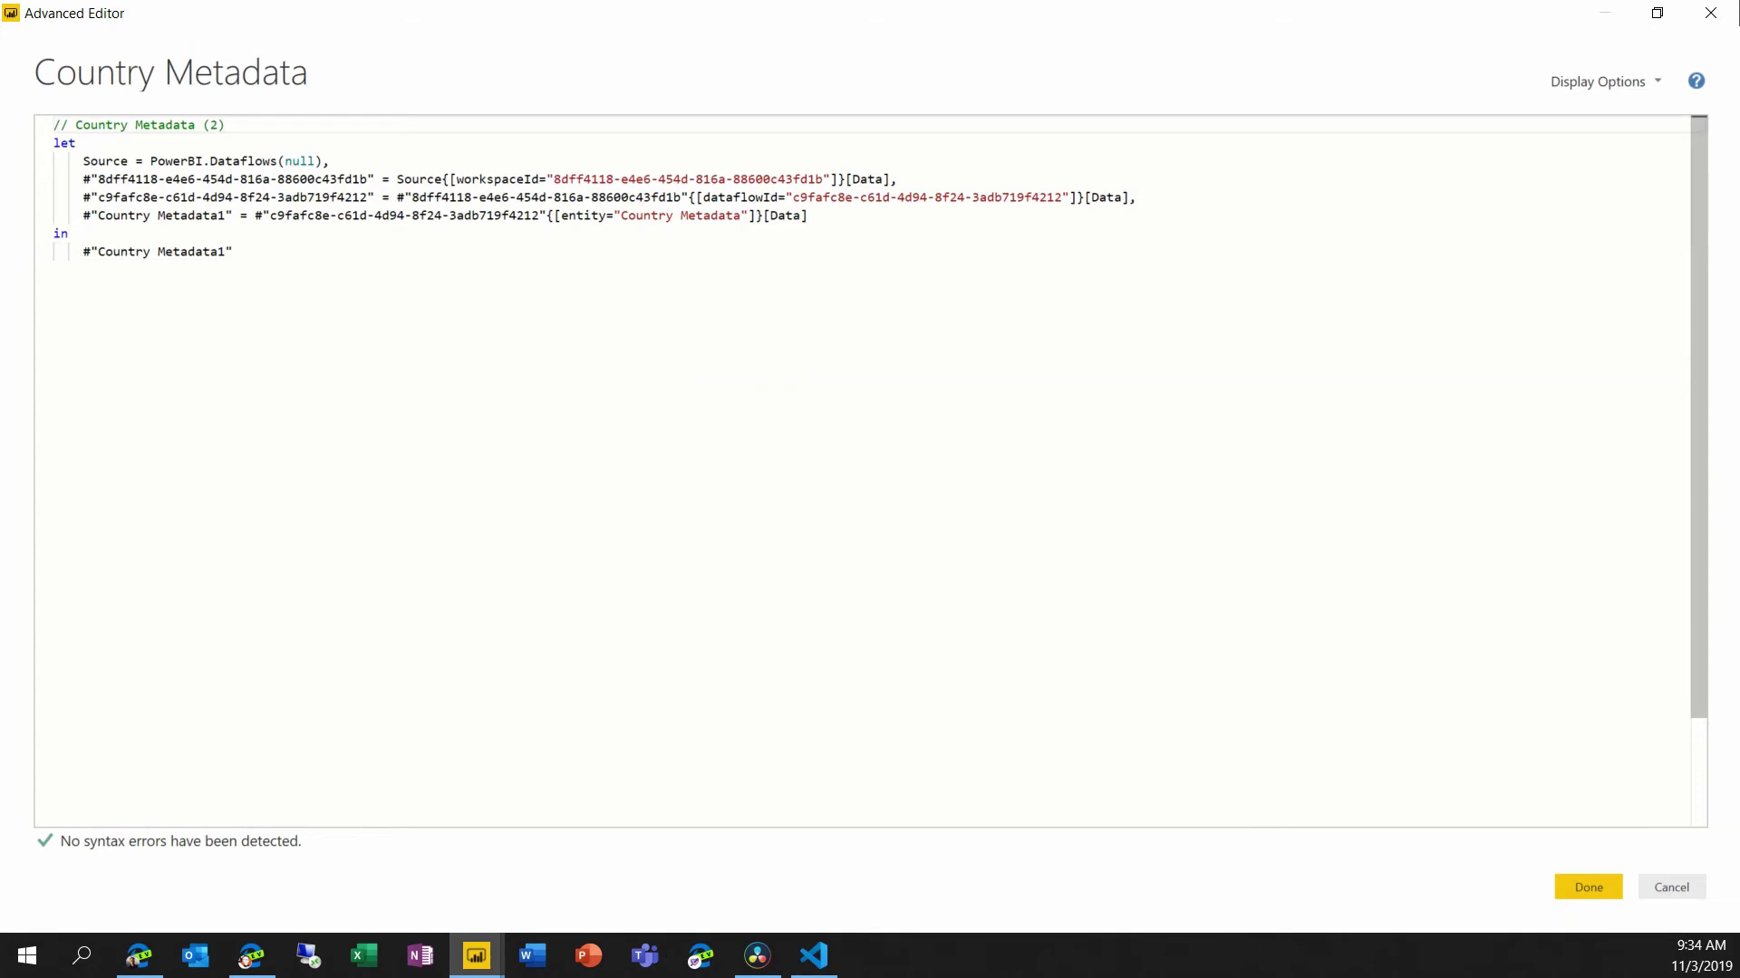
key("BackSpace")
key("BackSpace")
key("BackSpace")
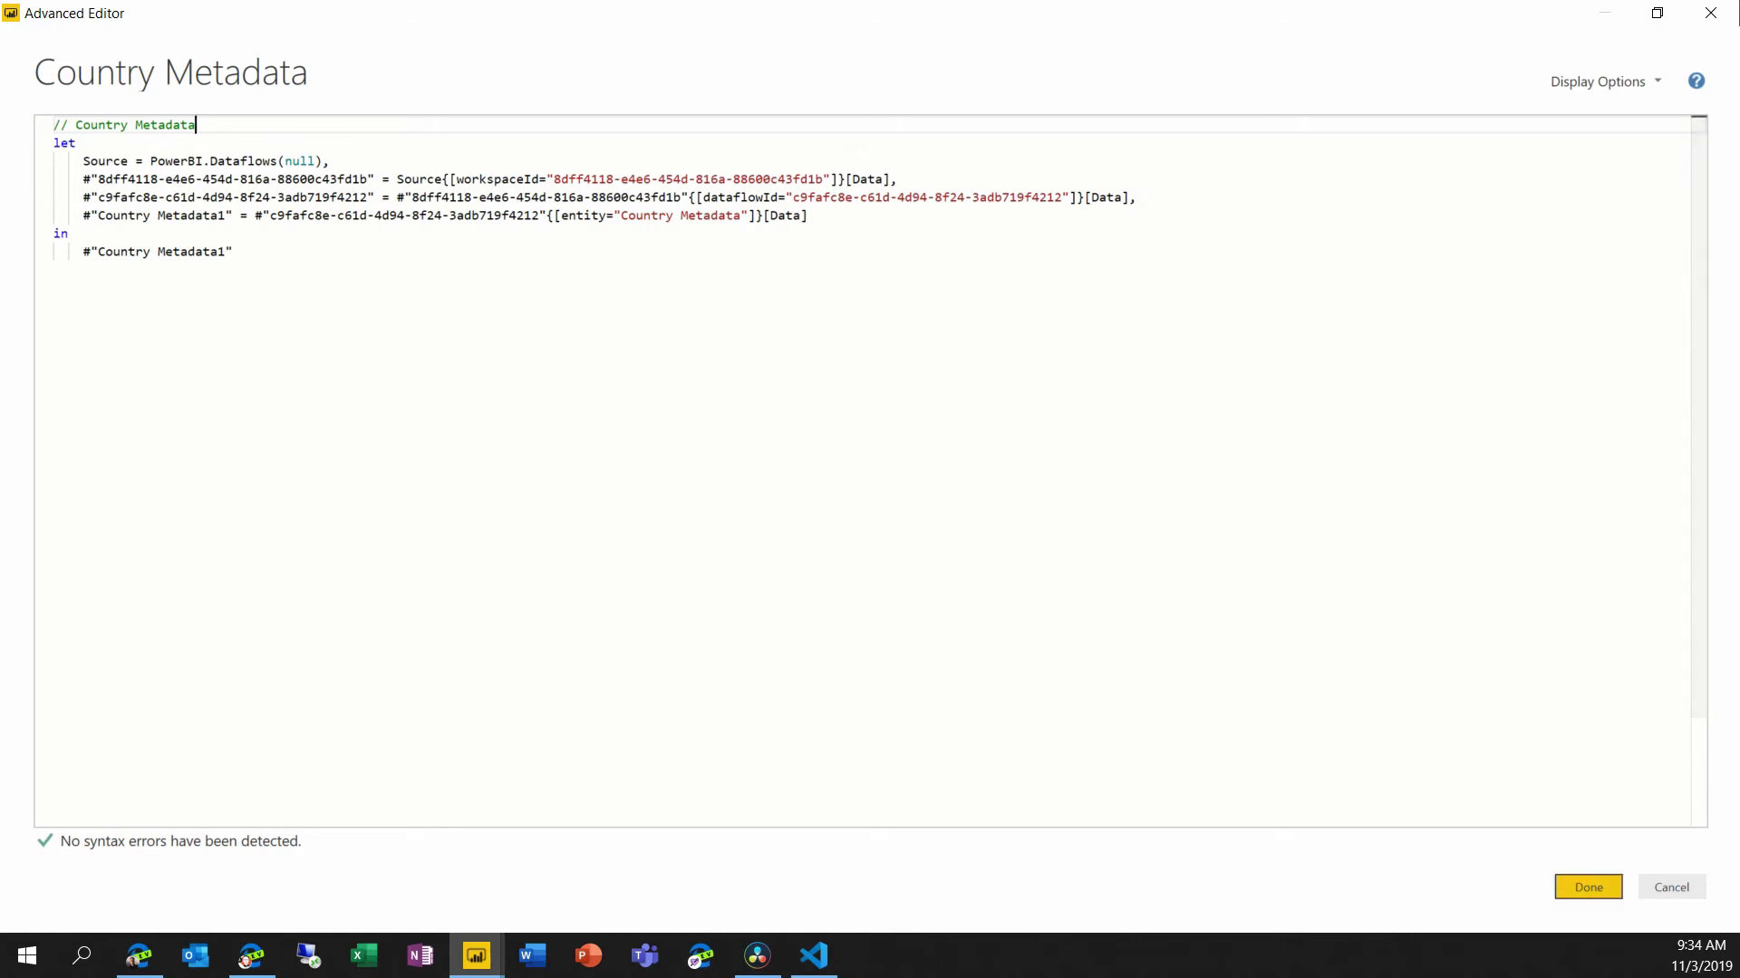
left_click(1588, 887)
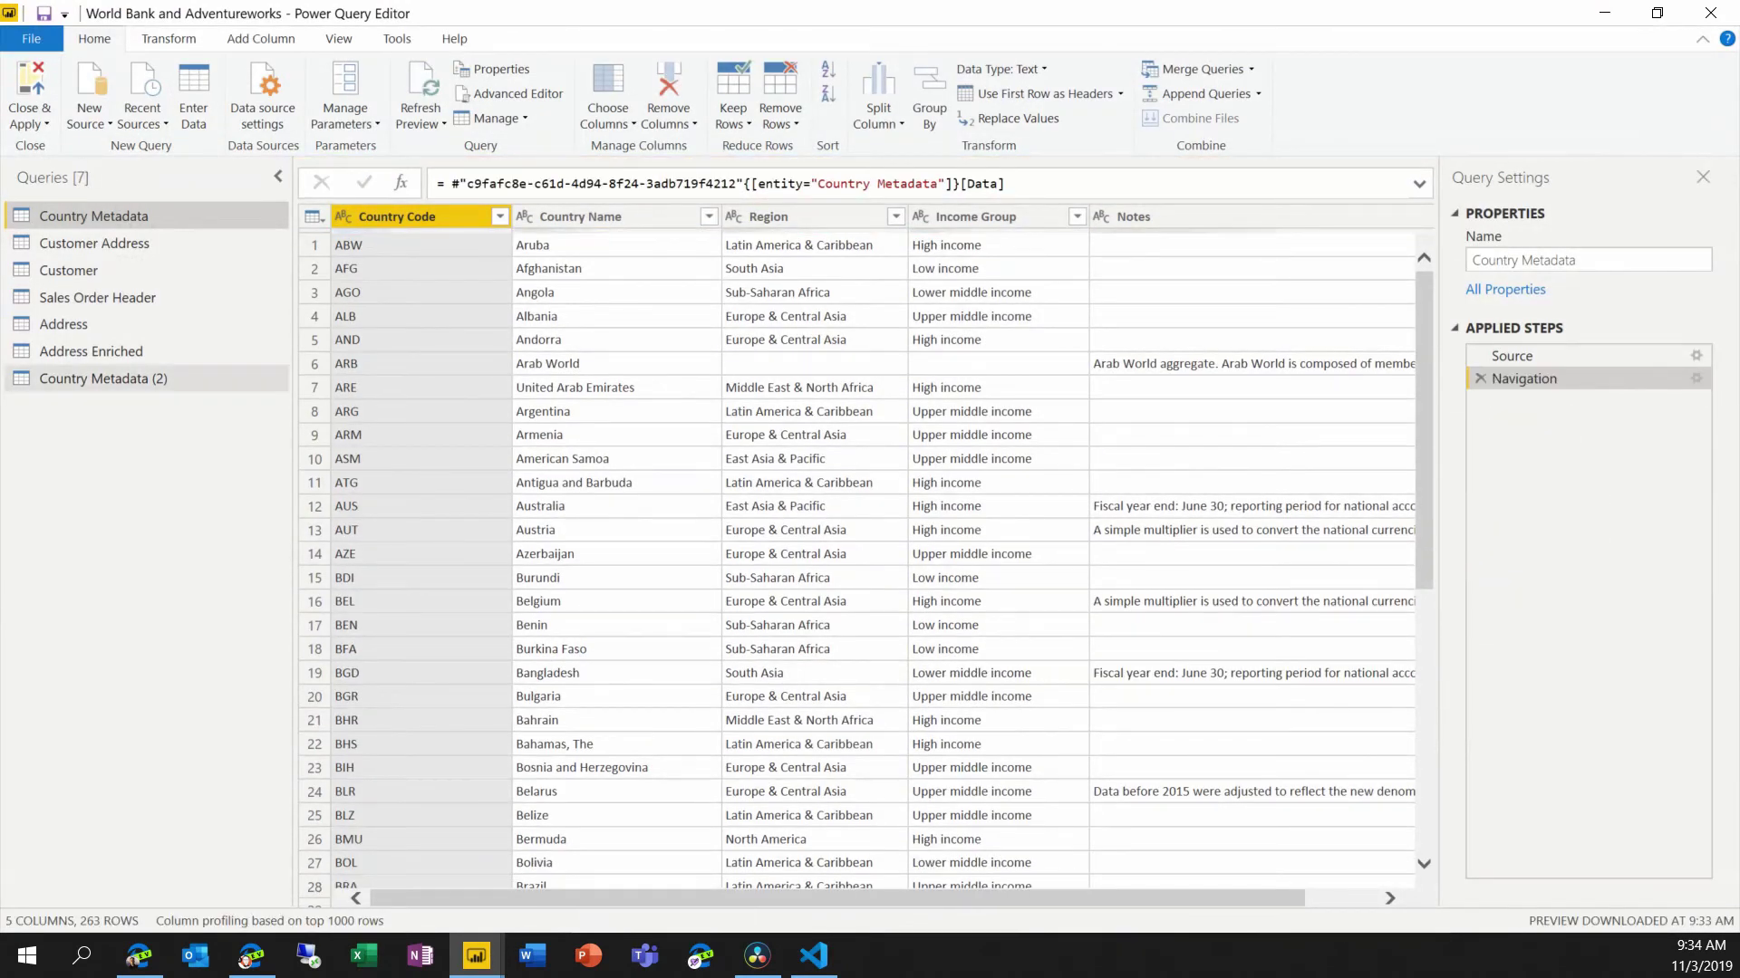
left_click(86, 385)
Delete the duplicate Country Metadata (2) query, then view Address Enriched.
right_click(86, 385)
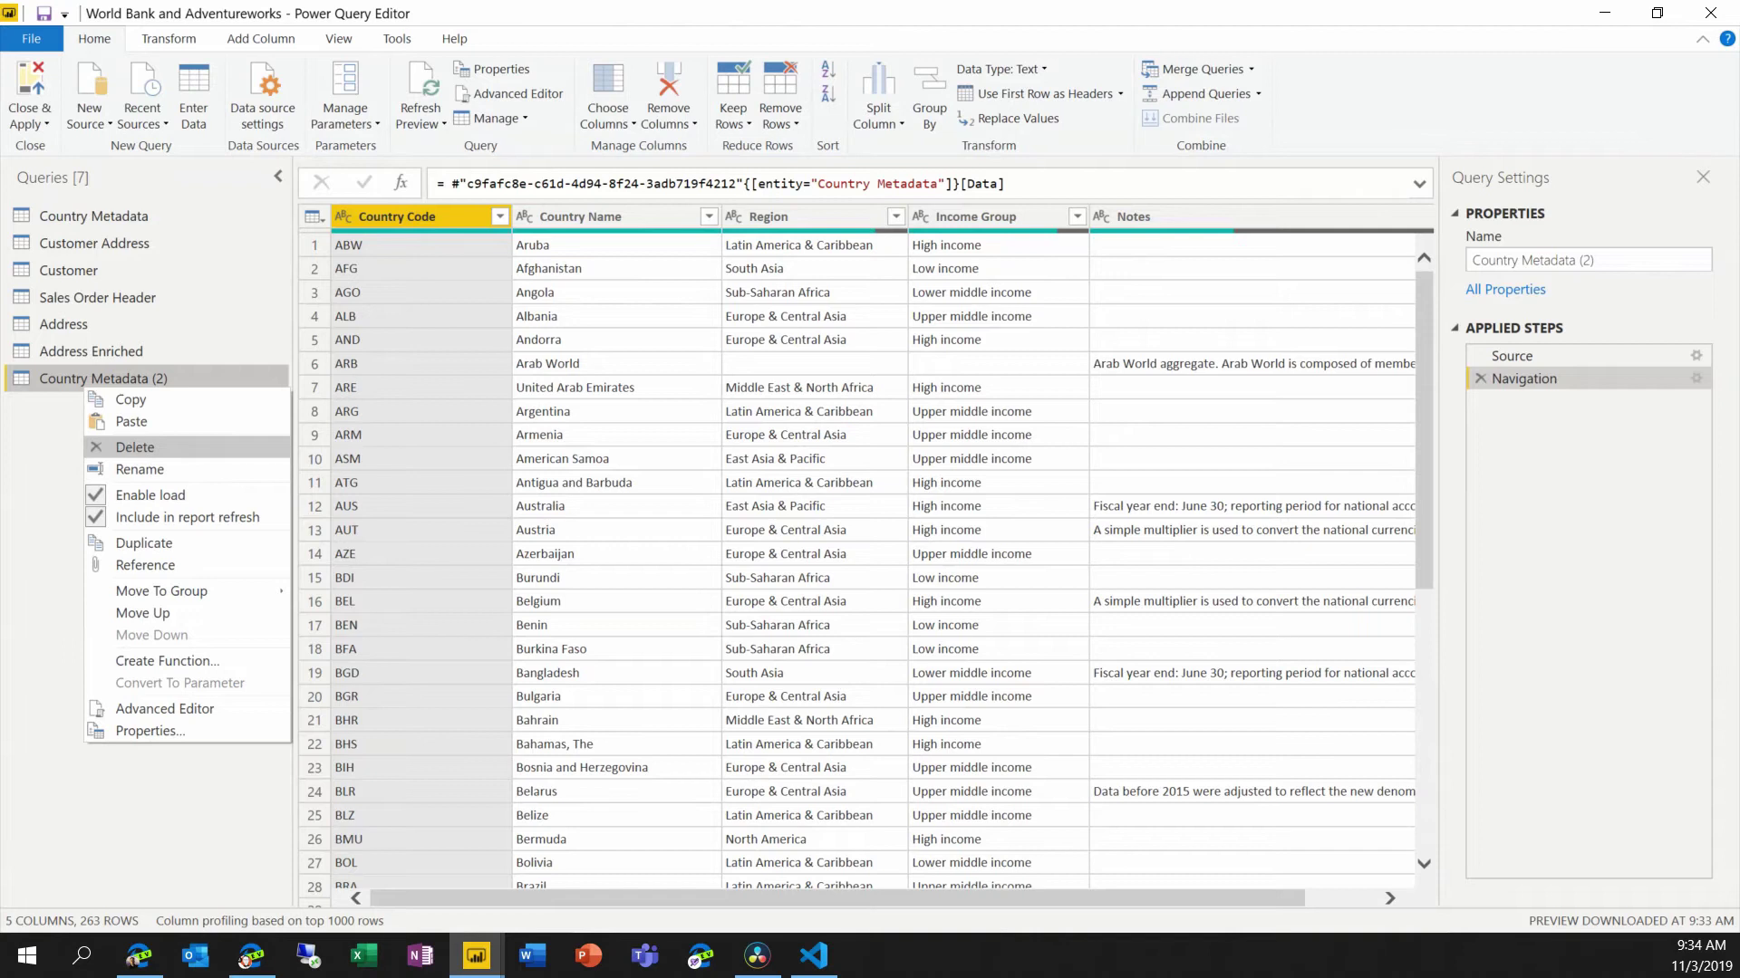
left_click(135, 447)
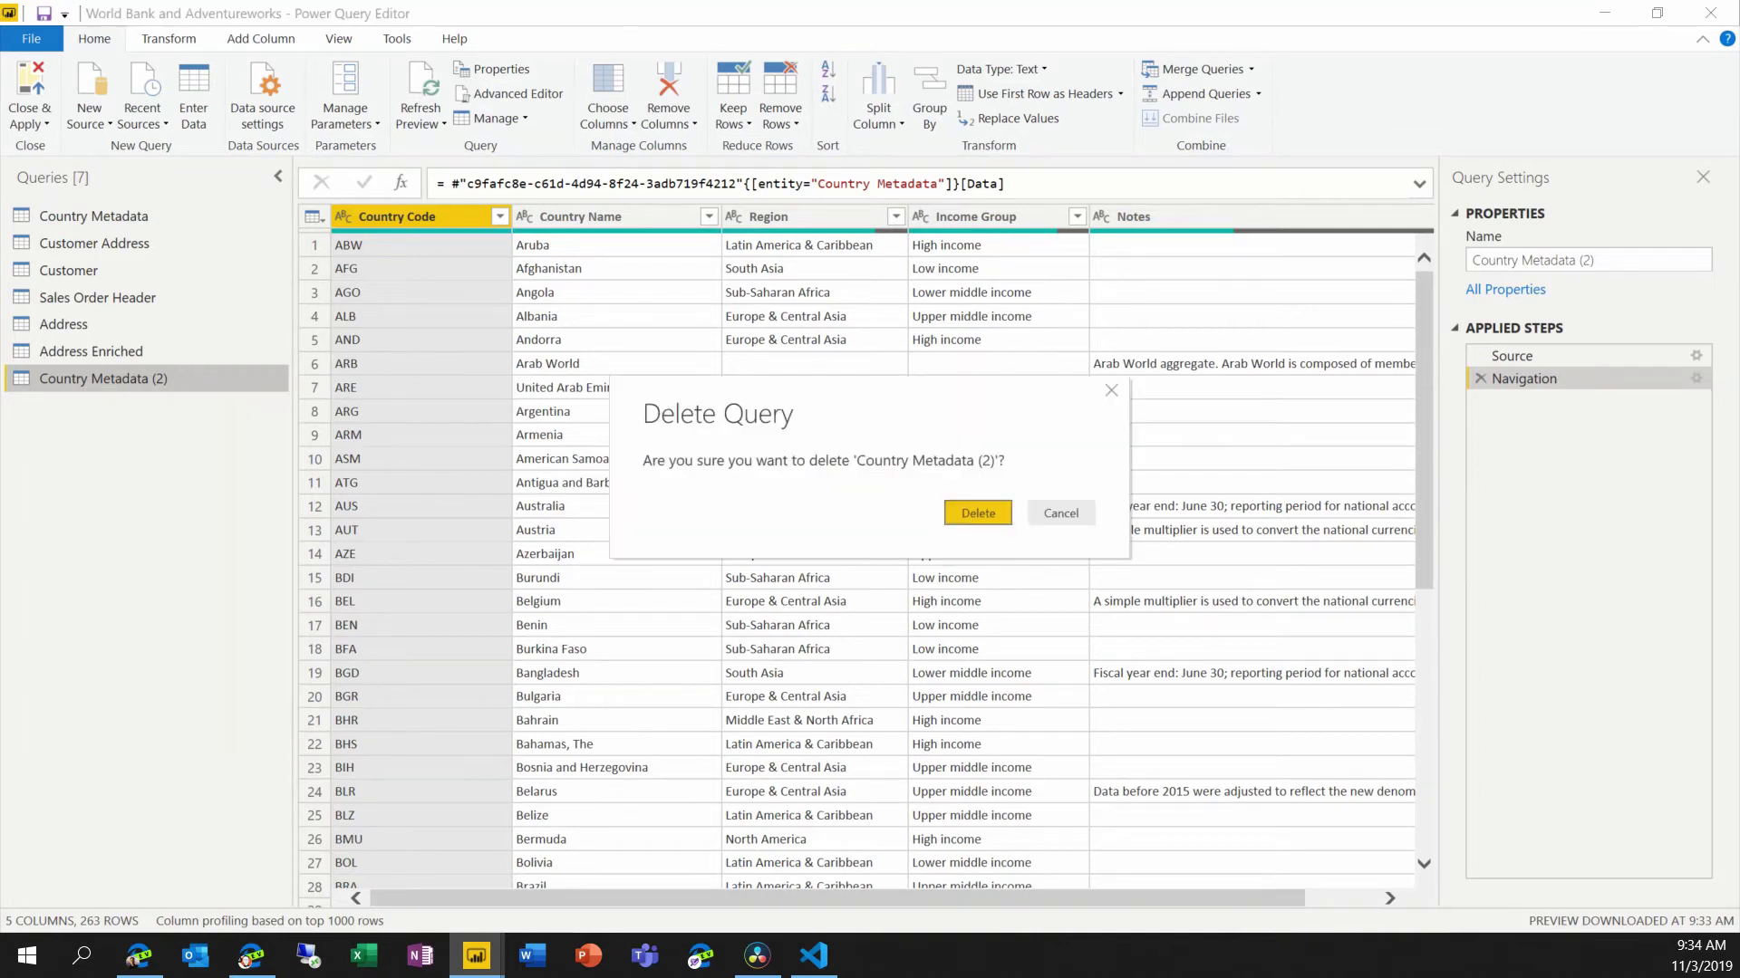
key("Return")
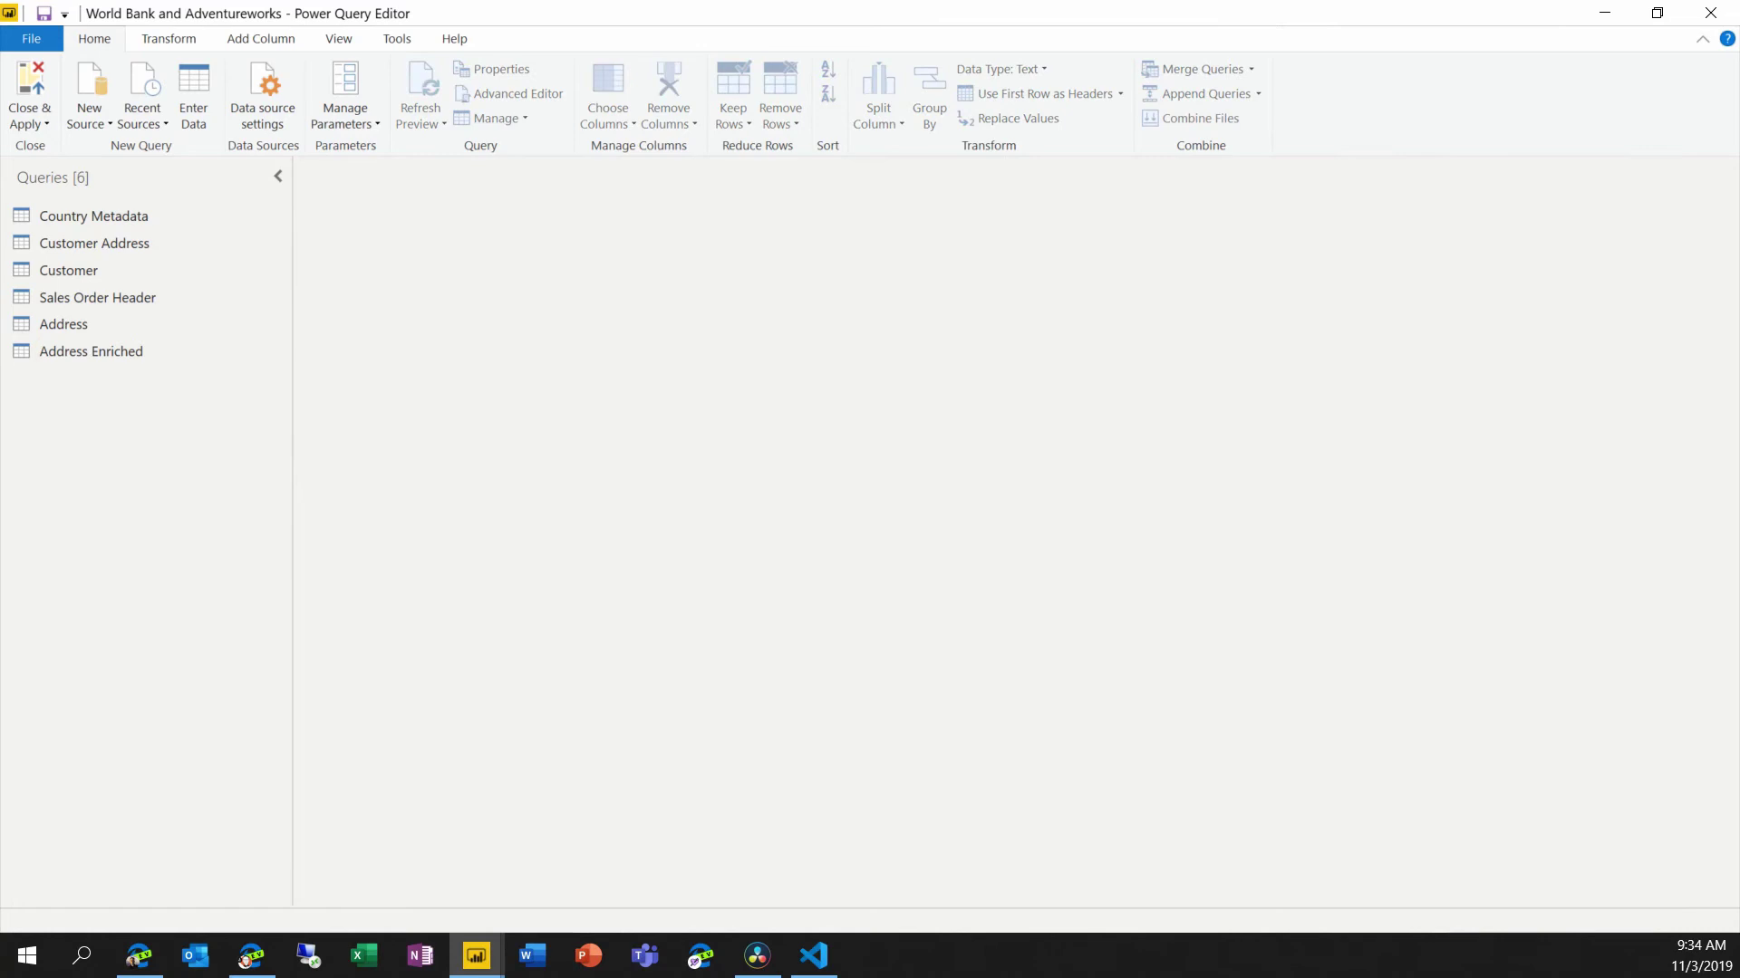
left_click(91, 351)
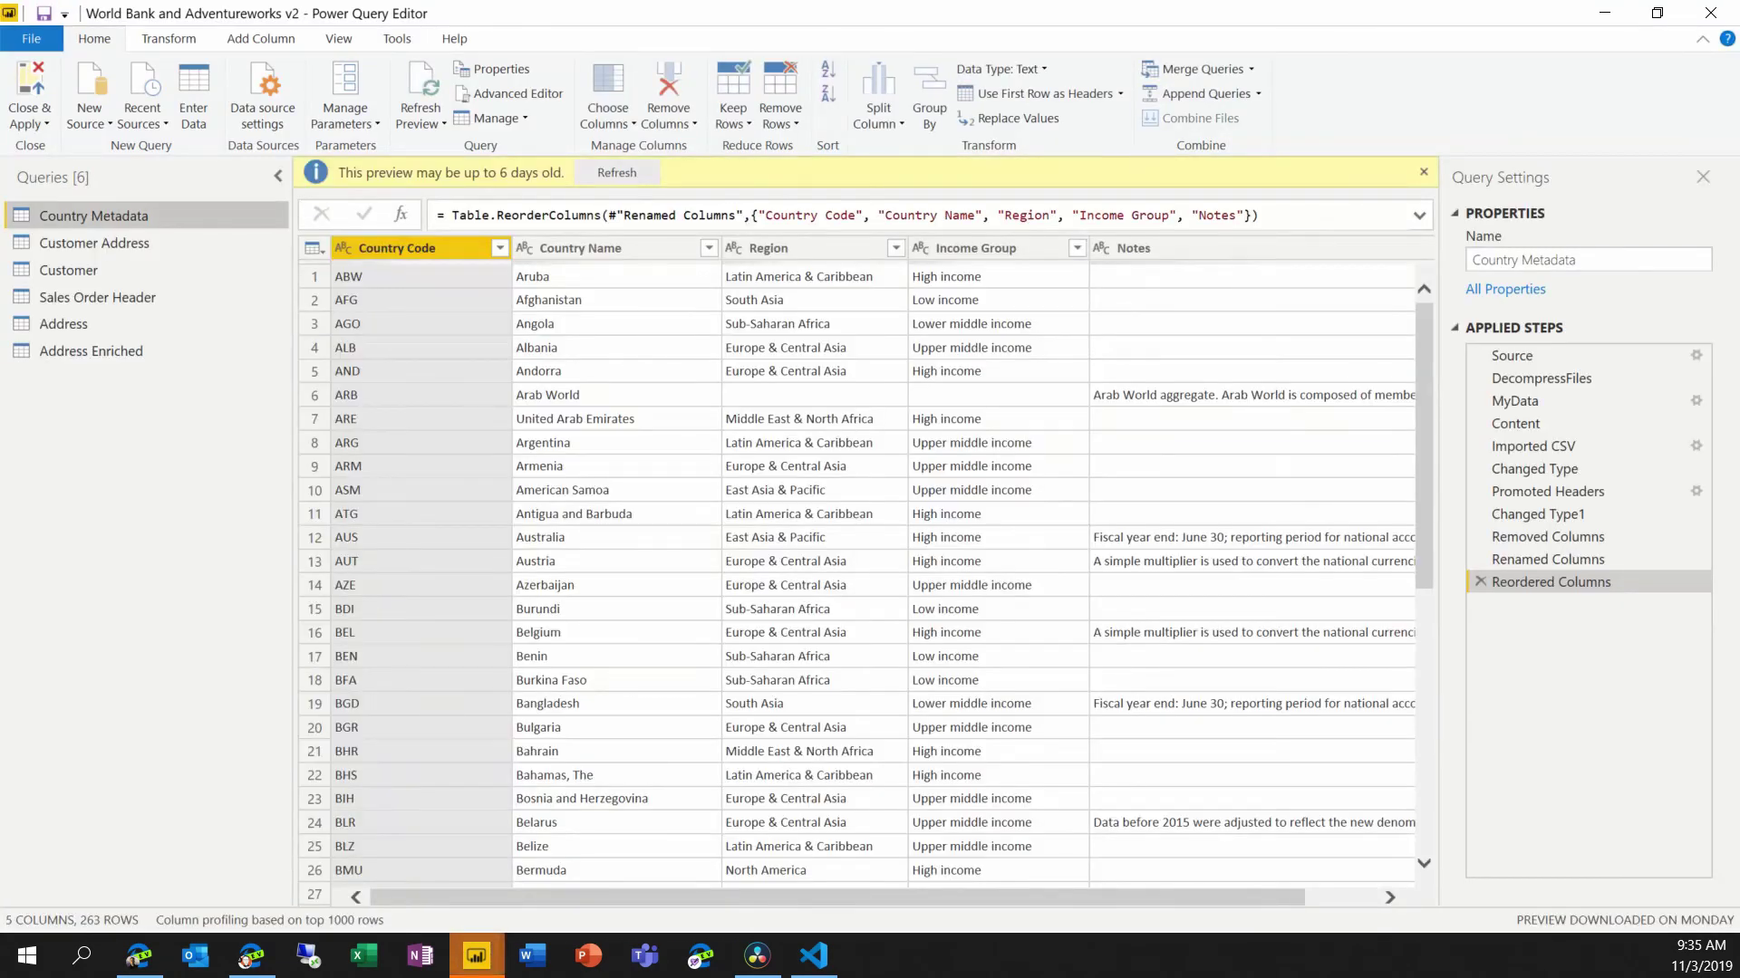
Swap the v2 Country Metadata query code for the dataflow reference and delete '(2)' from its comment line.
right_click(99, 218)
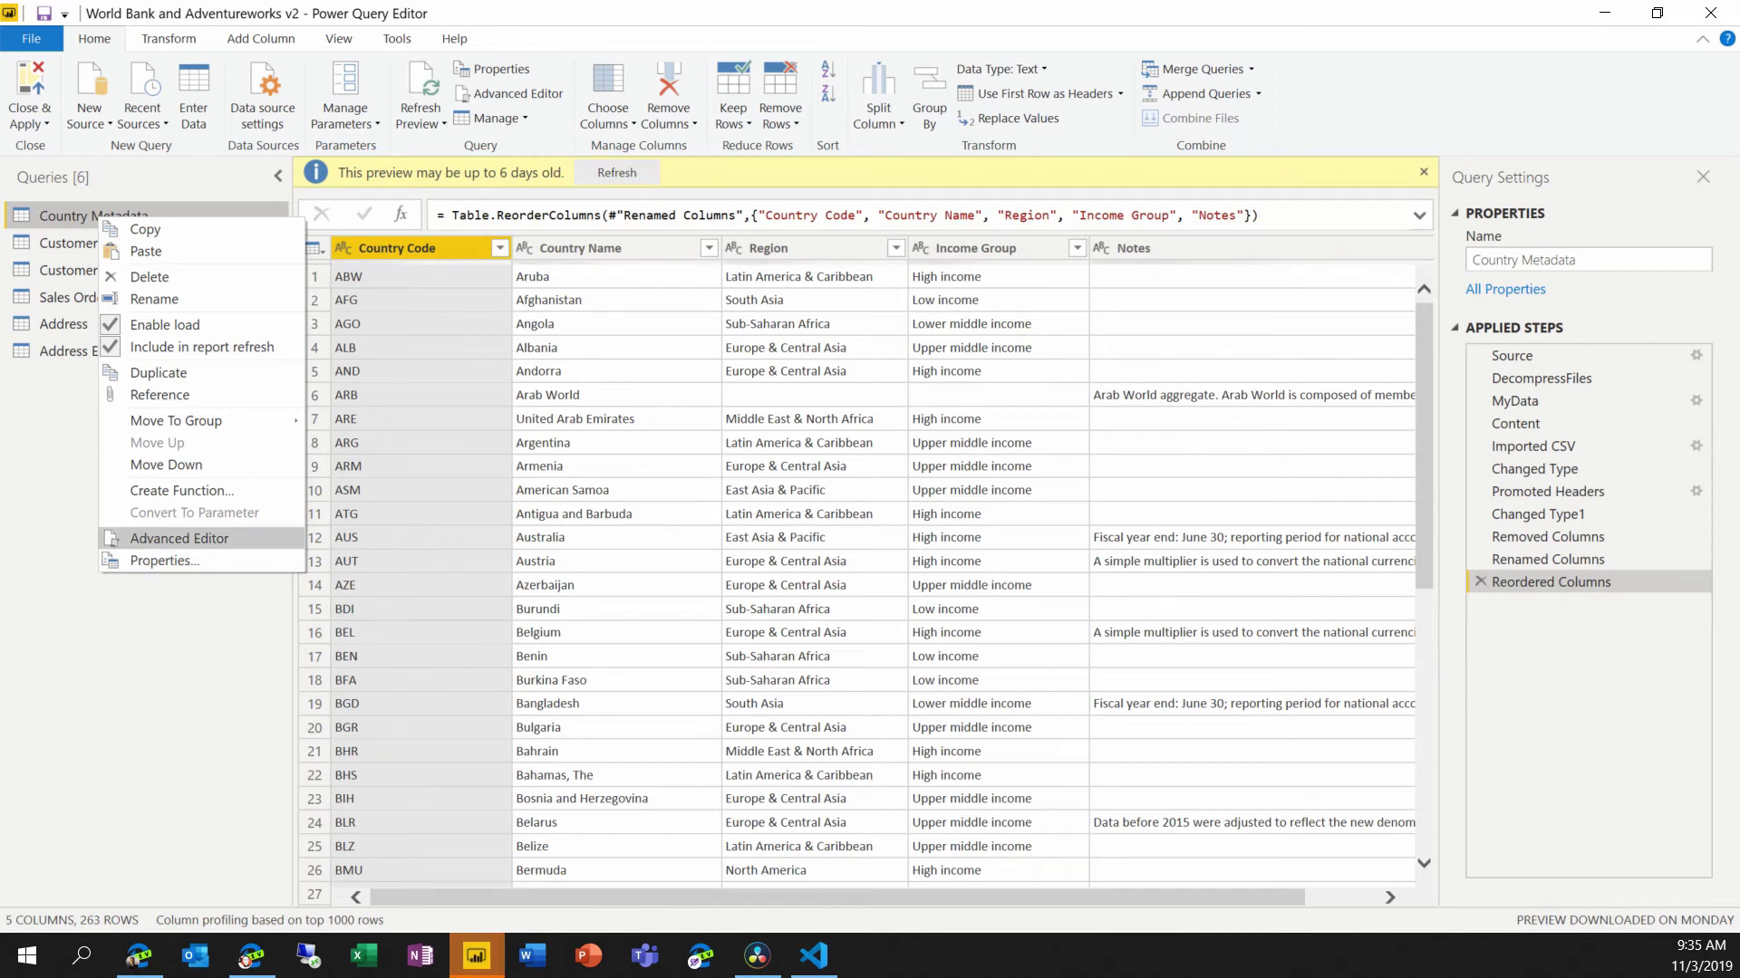
left_click(180, 538)
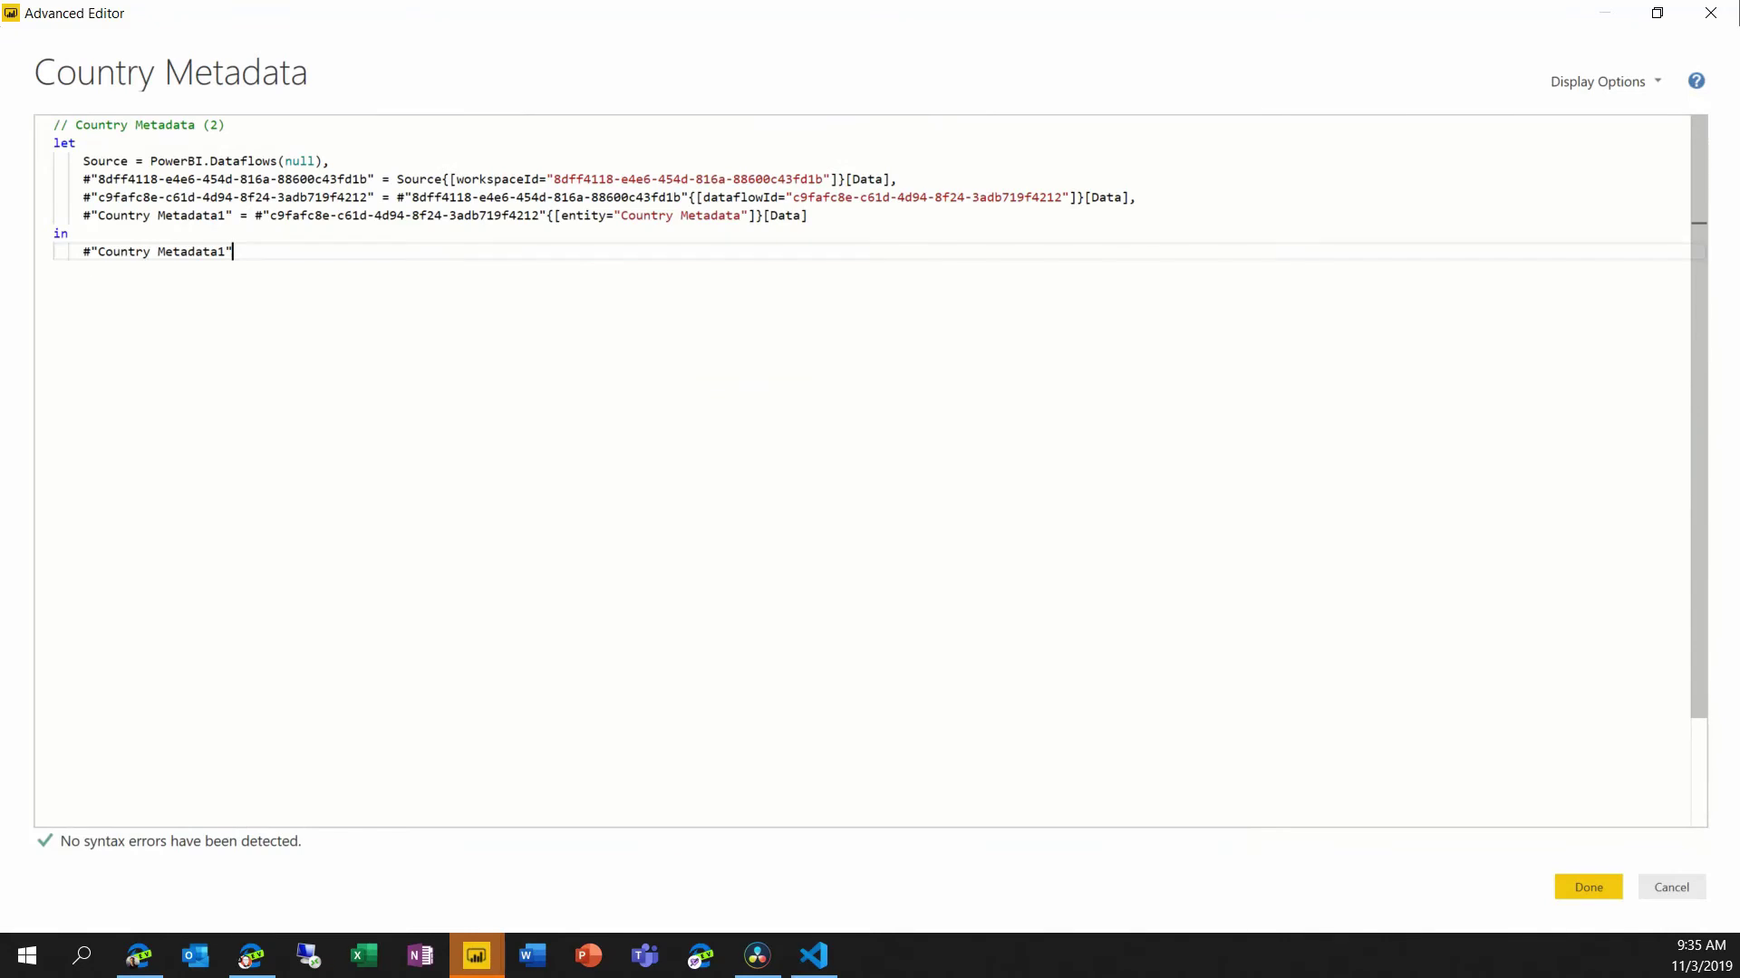
key("Print")
key("Escape")
left_click(224, 124)
key("BackSpace")
key("BackSpace")
key("BackSpace")
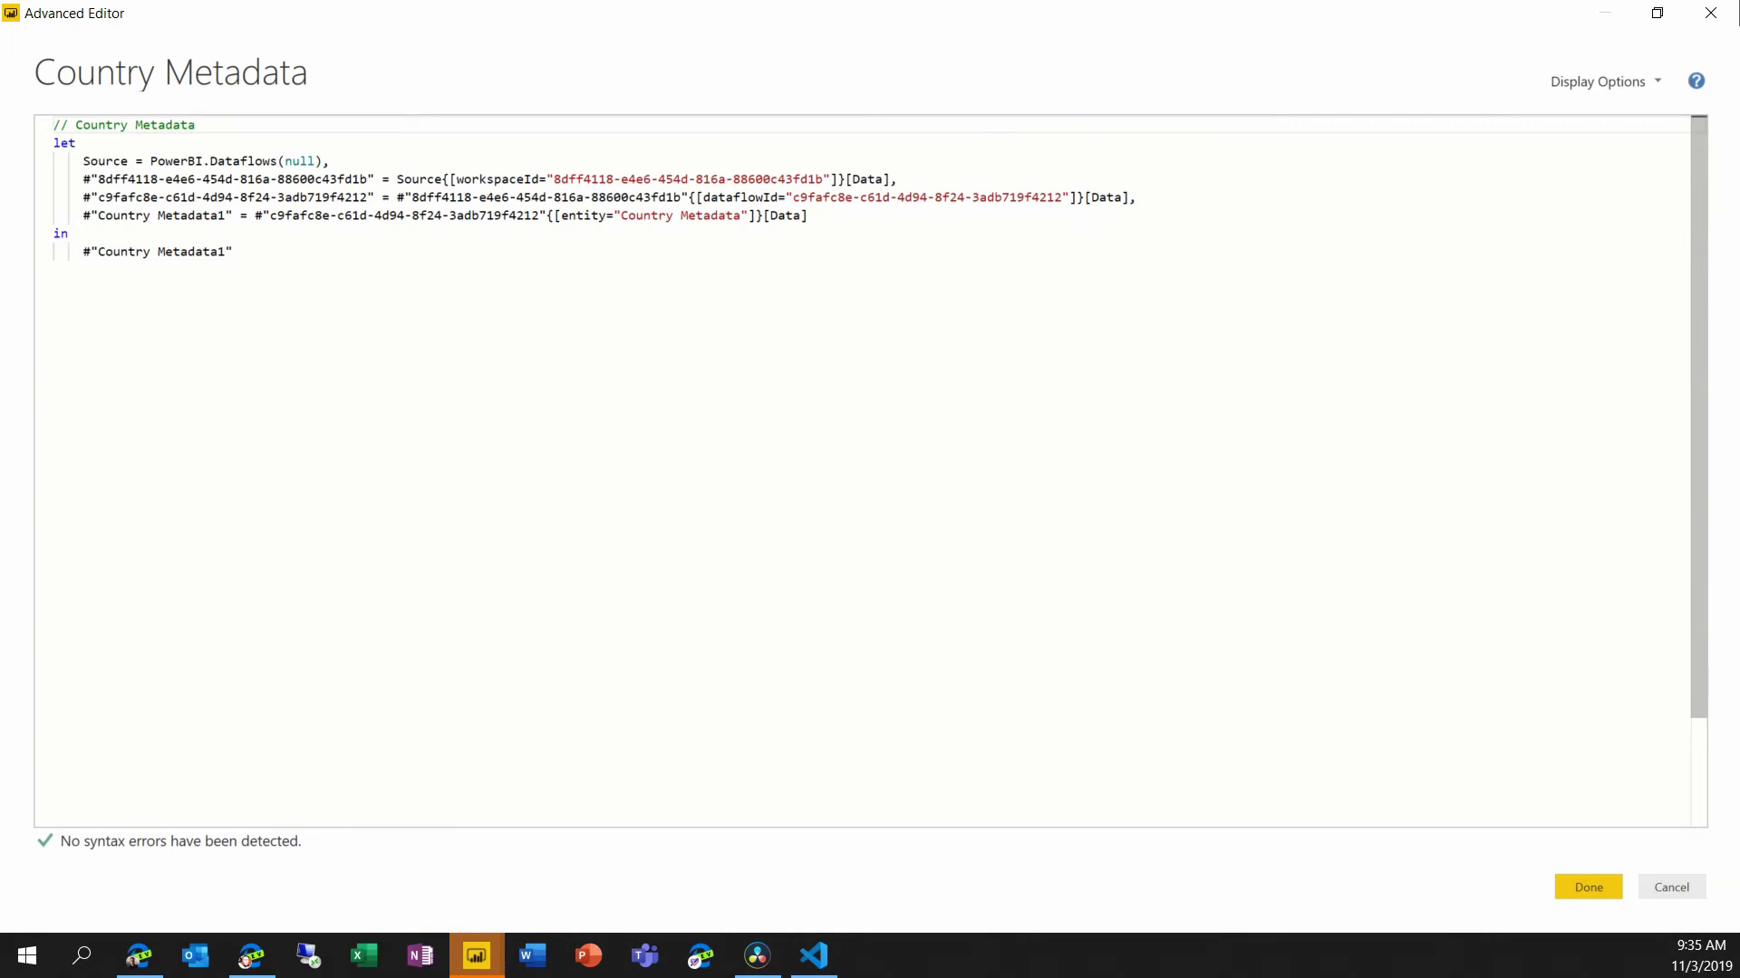
key("Escape")
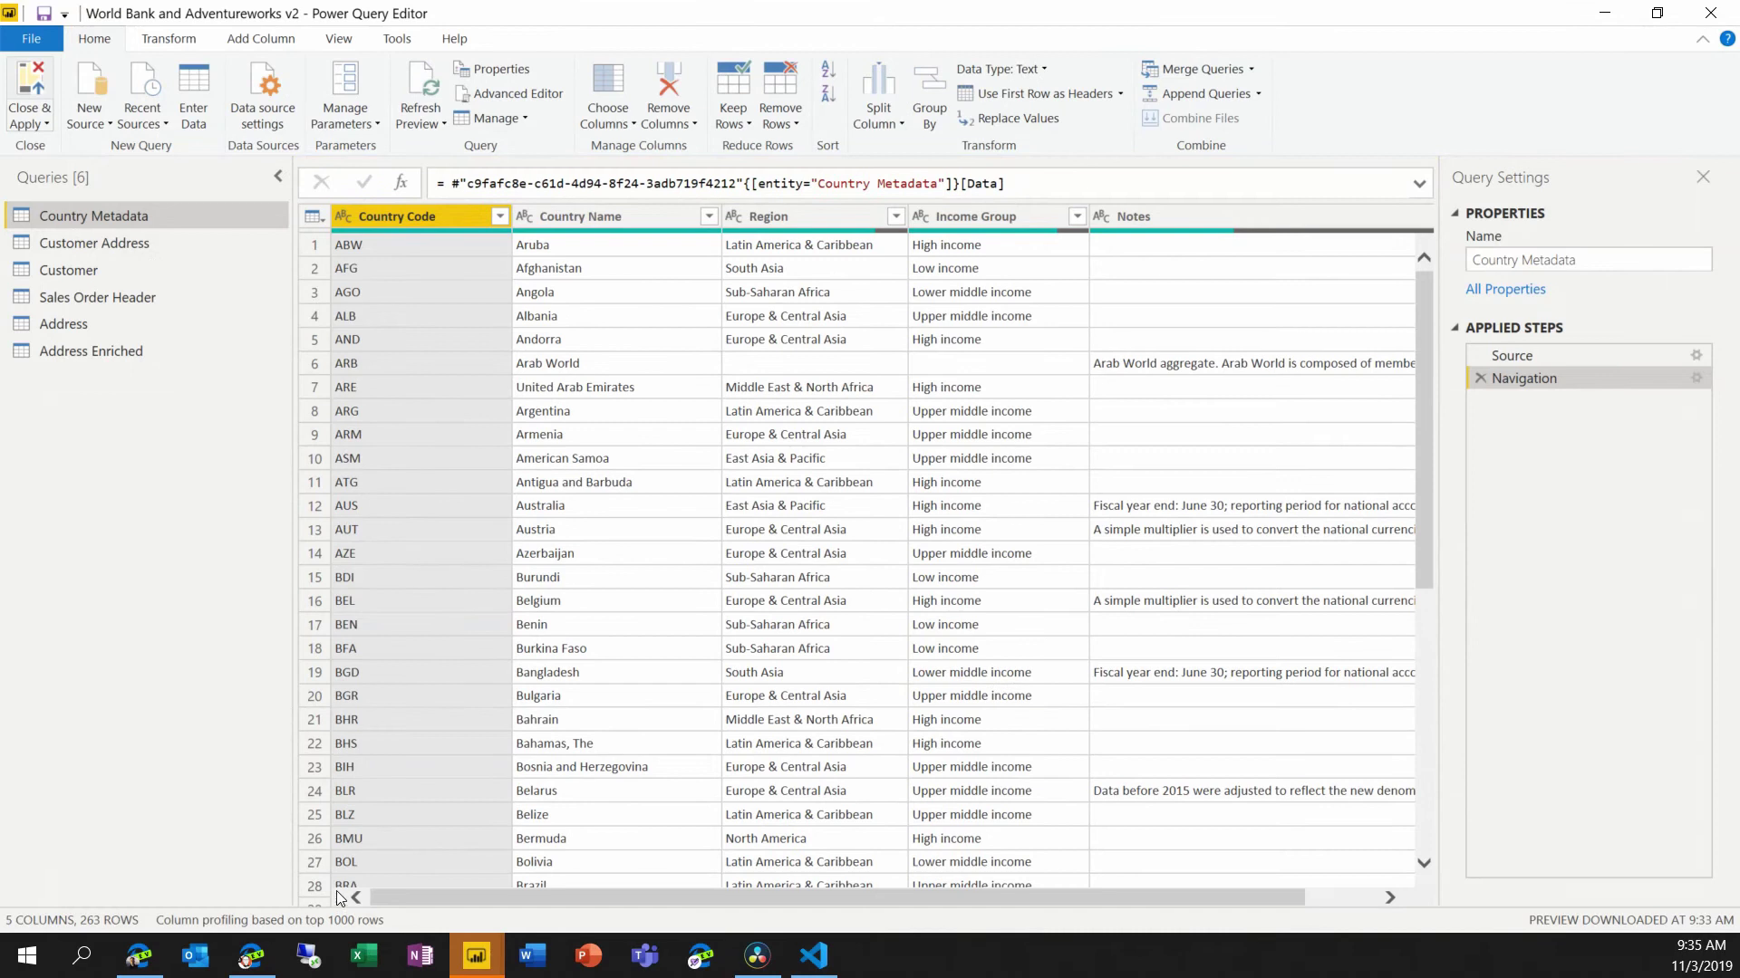
key("alt+Tab")
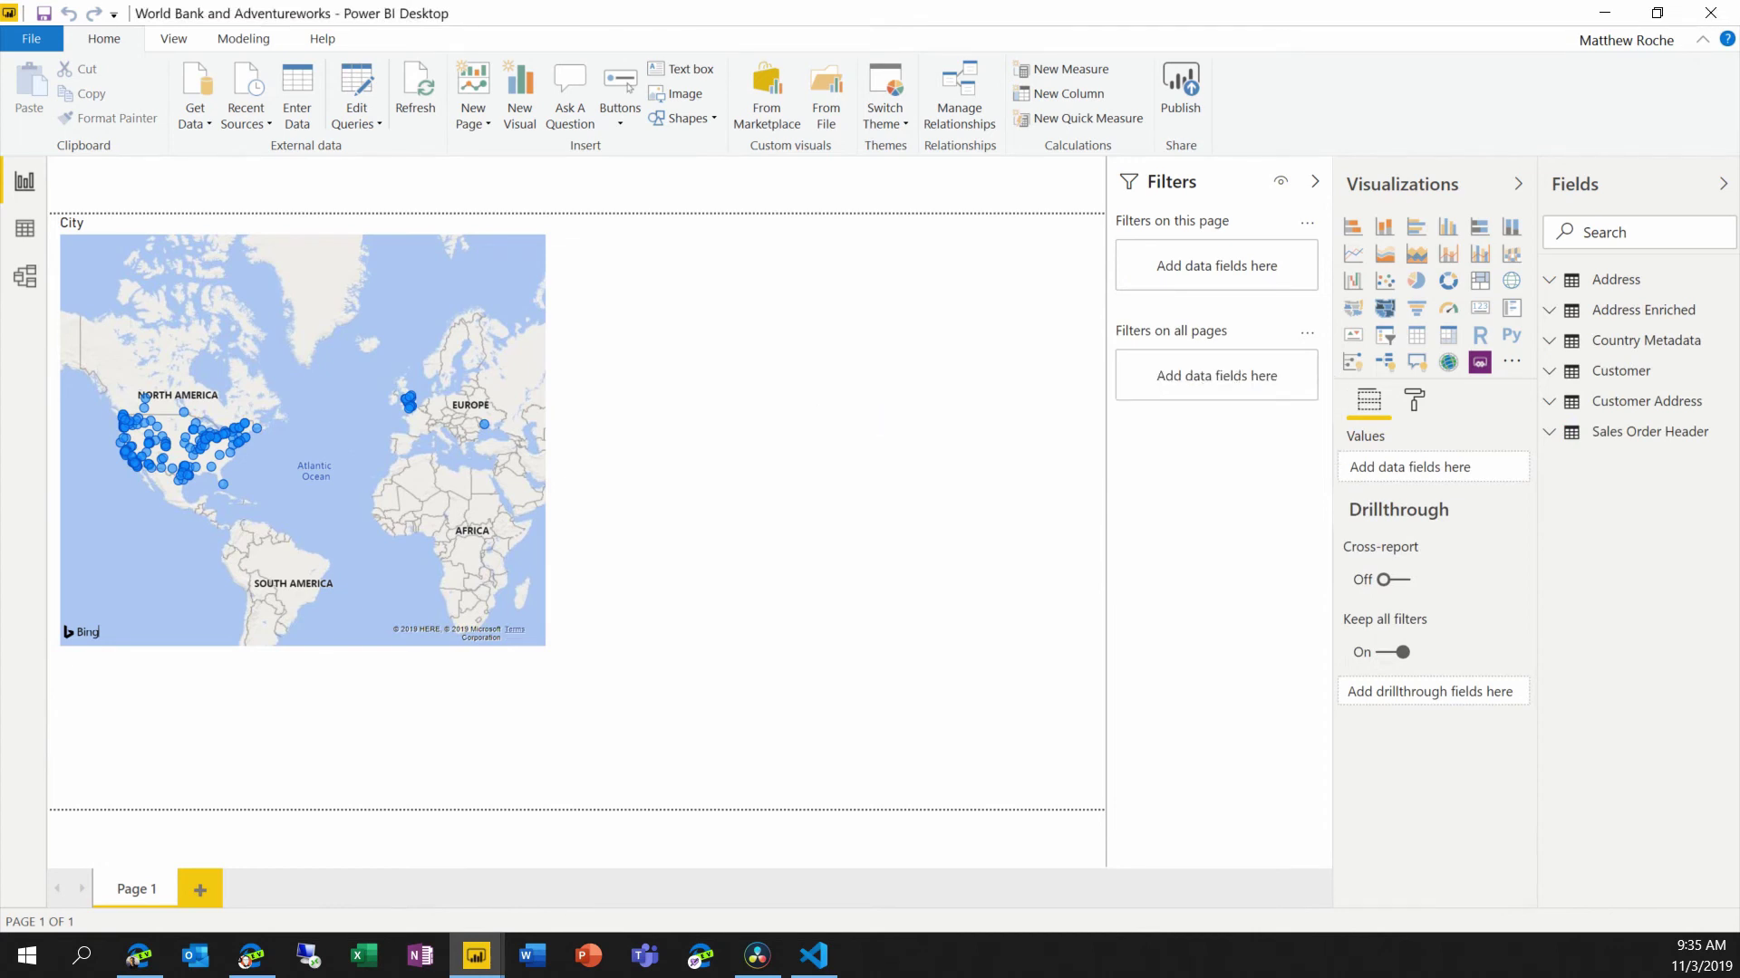
Publish World Bank and Adventureworks v2.pbix, replacing the existing dataset.
key("Return")
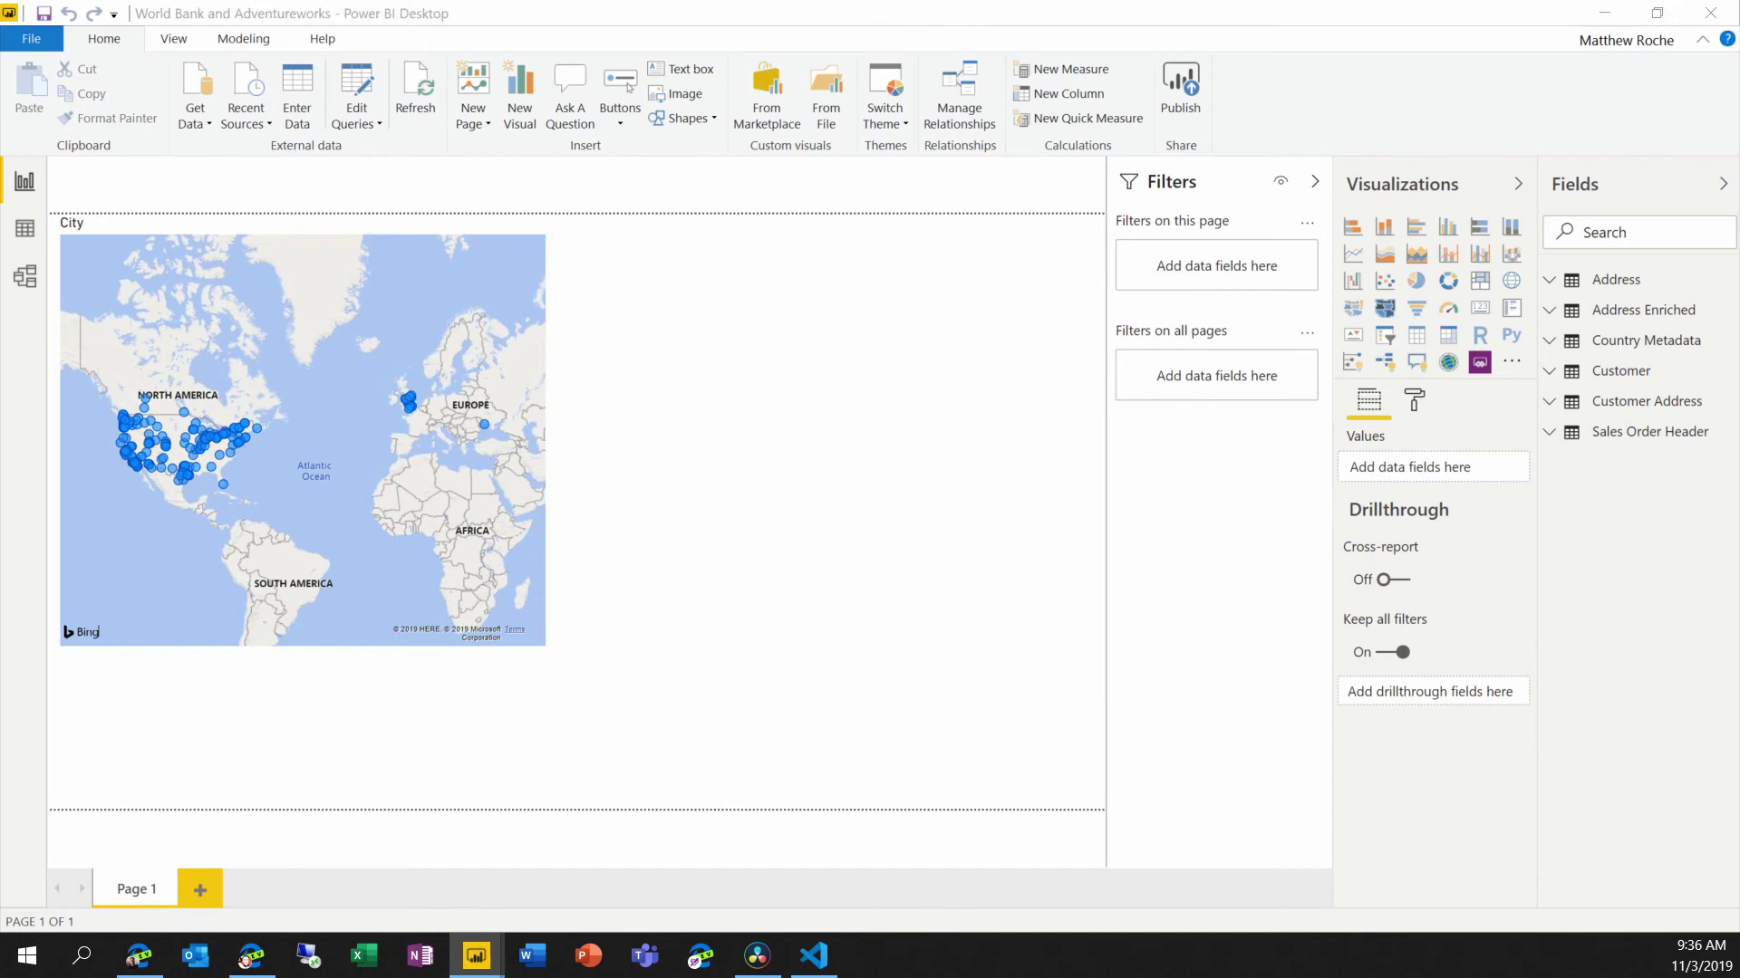